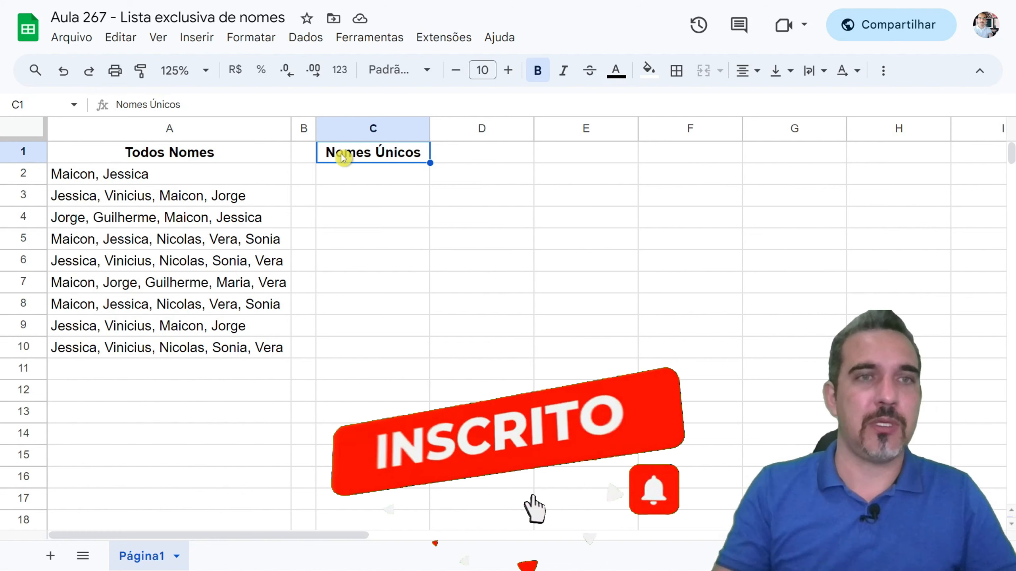
# Examine the comma-separated entries in A2:A10 and the output area under the Nomes Únicos heading.
pyautogui.moveTo(200, 179); pyautogui.dragTo(201, 344)
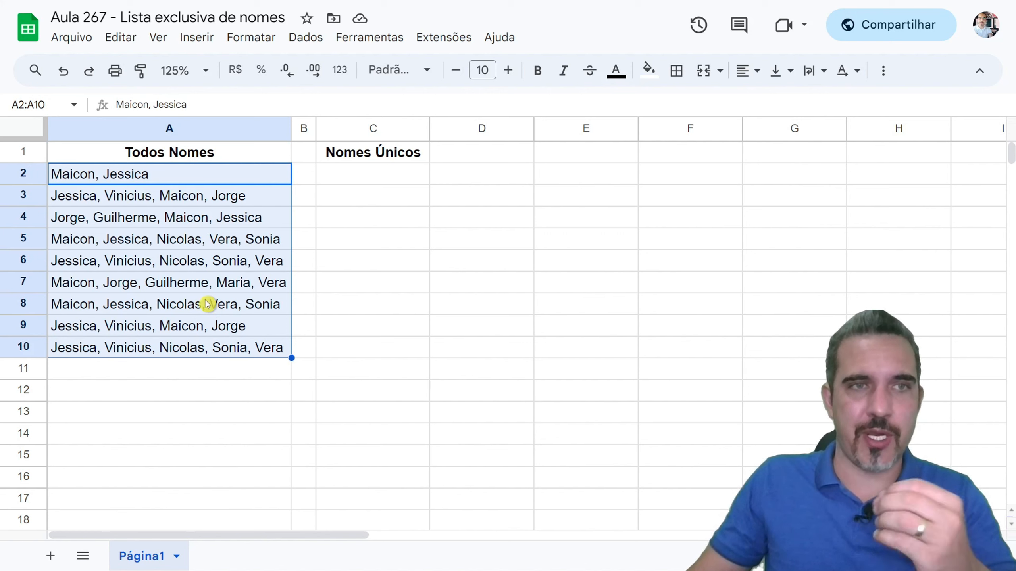
pyautogui.click(77, 178)
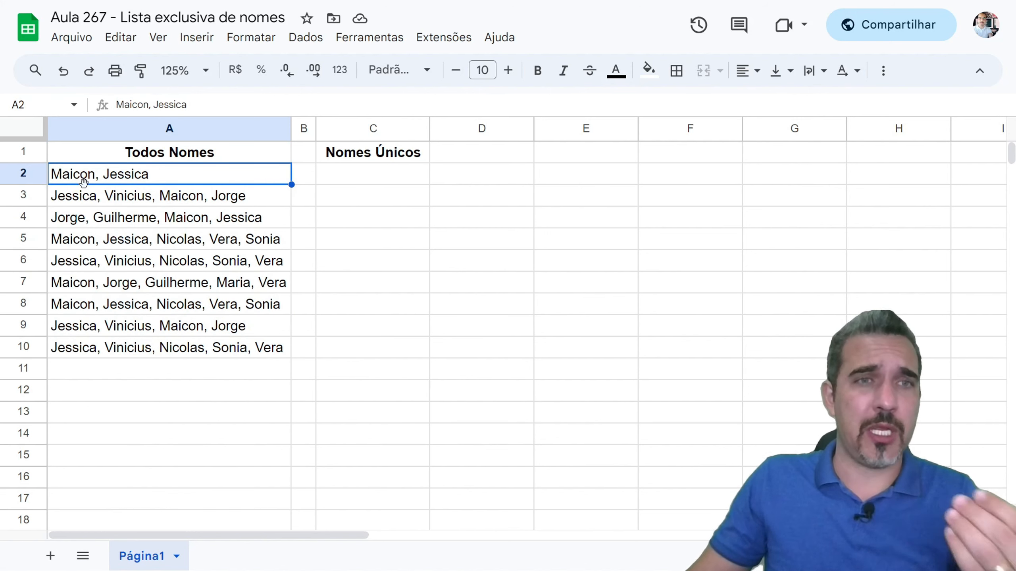
pyautogui.click(185, 200)
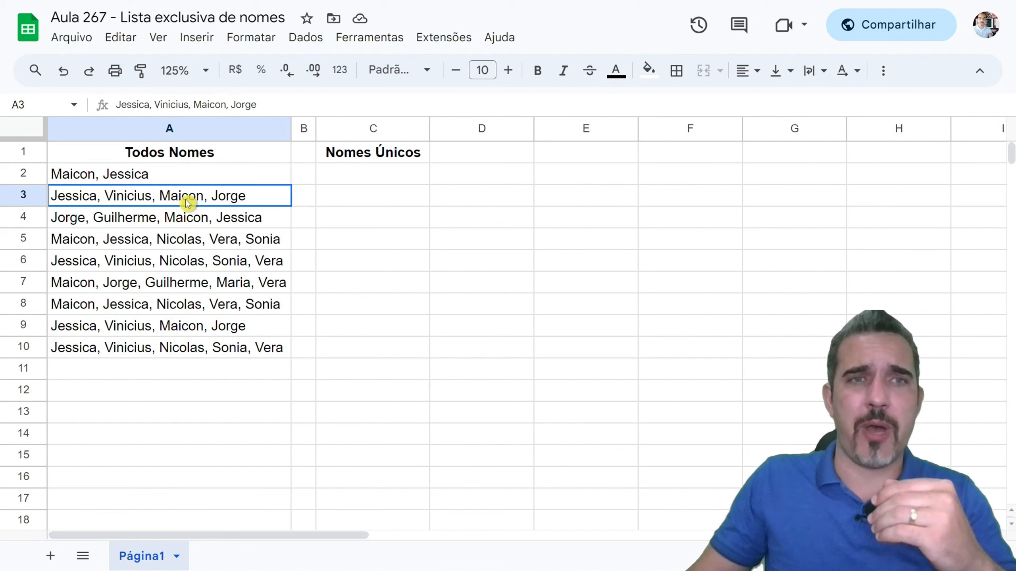
pyautogui.click(195, 227)
pyautogui.click(93, 244)
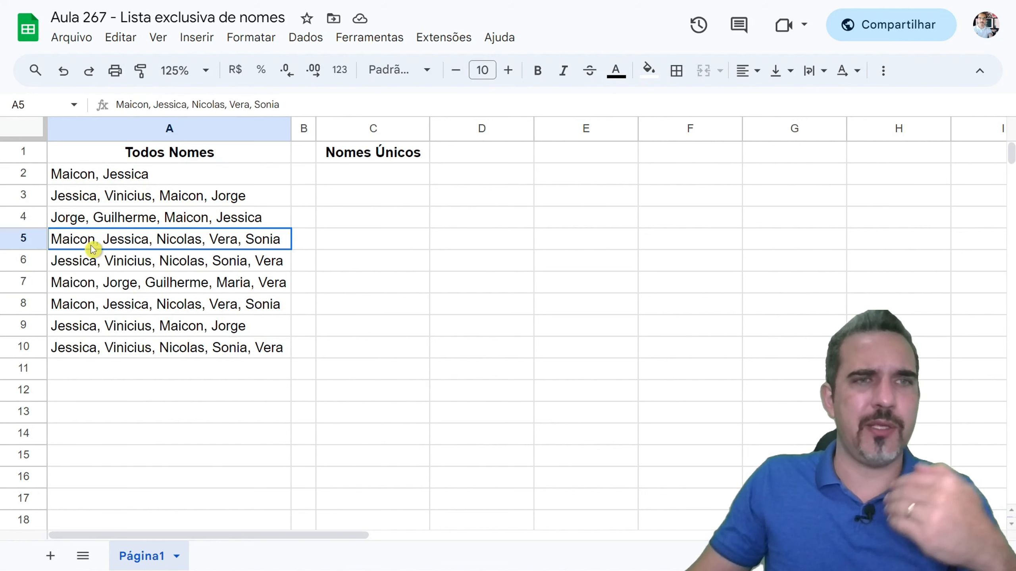
pyautogui.click(87, 285)
pyautogui.click(77, 308)
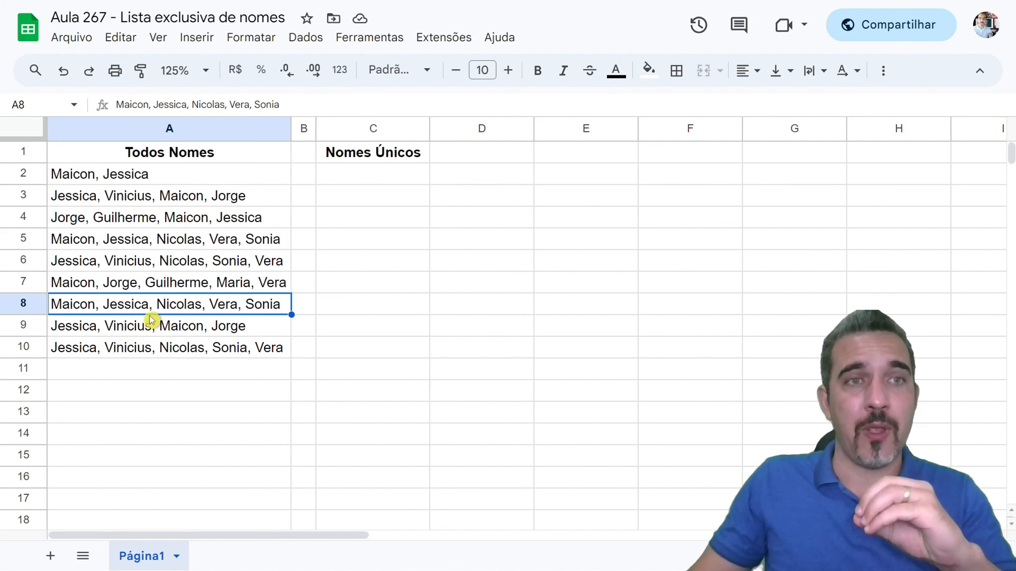
pyautogui.moveTo(150, 182); pyautogui.dragTo(146, 349)
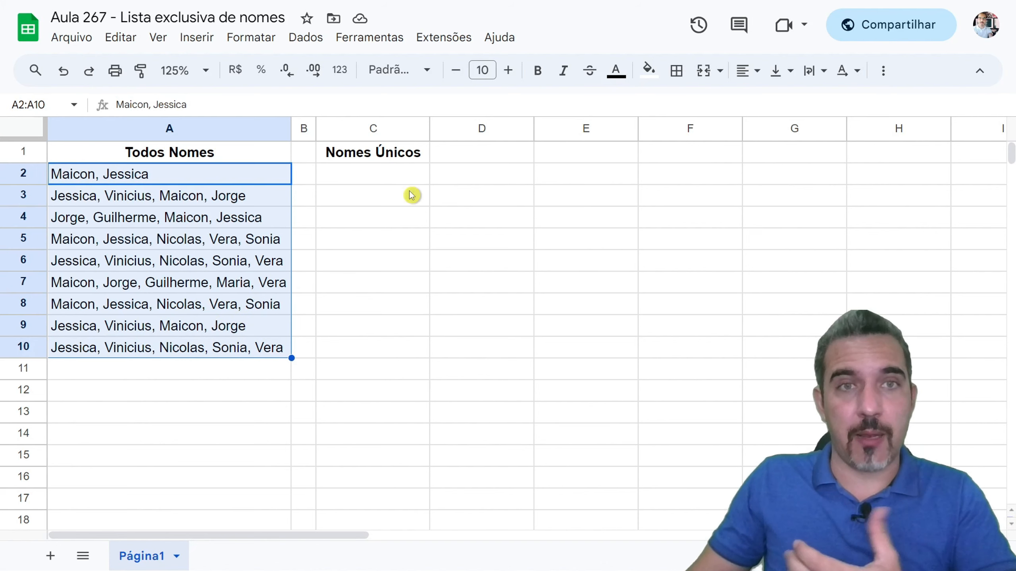
pyautogui.moveTo(385, 176); pyautogui.dragTo(369, 312)
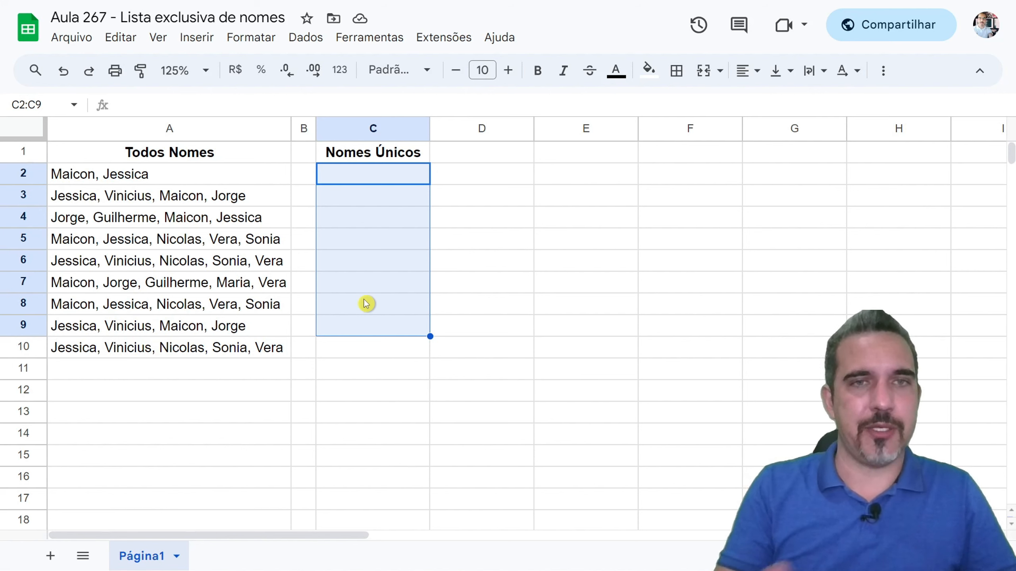
# Enter the formula =SPLIT(A2:A10;",") in cell C2 to divide the names at each comma.
pyautogui.press('Down')
pyautogui.press('Up')
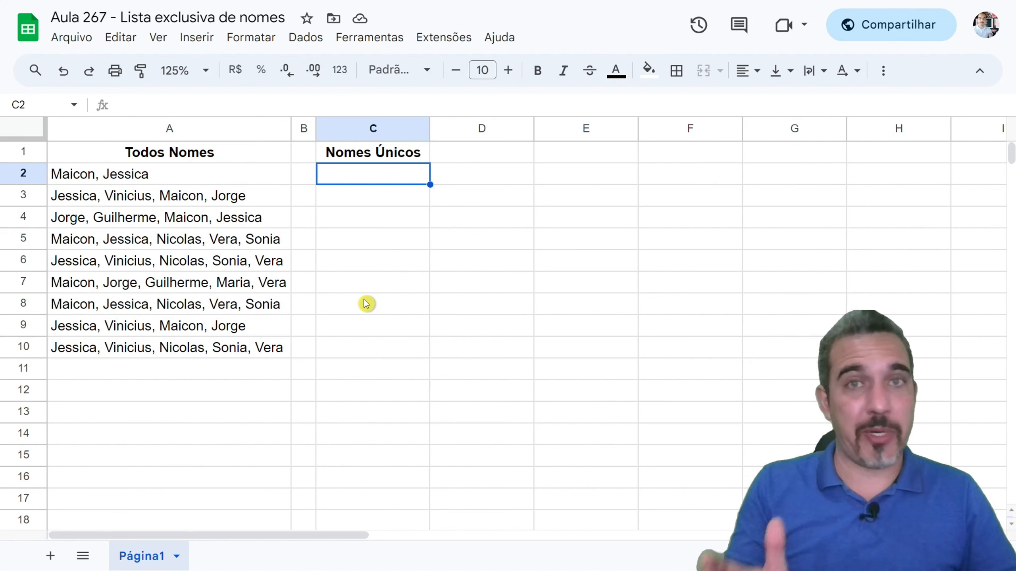
pyautogui.write('=')
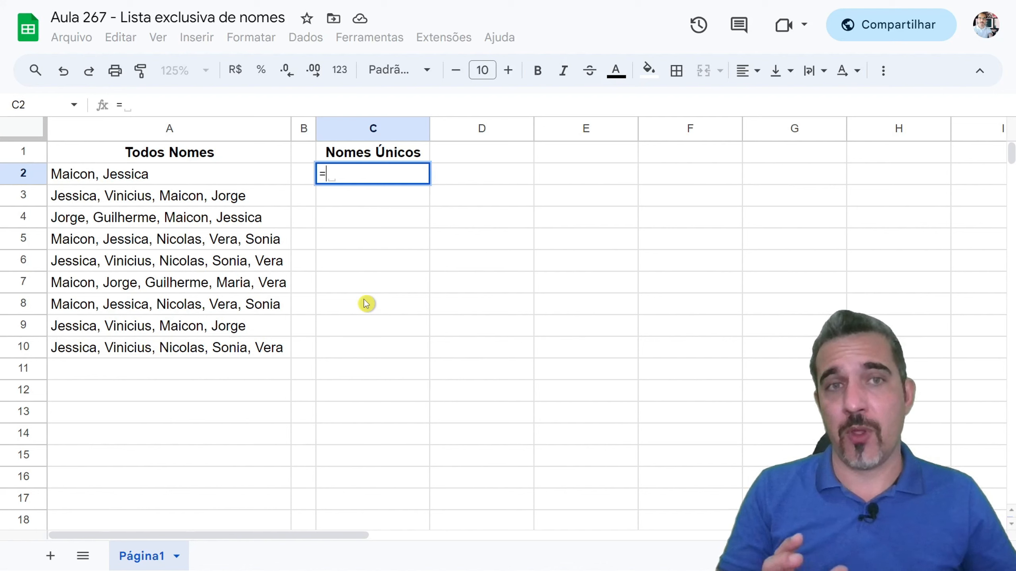
pyautogui.write('split')
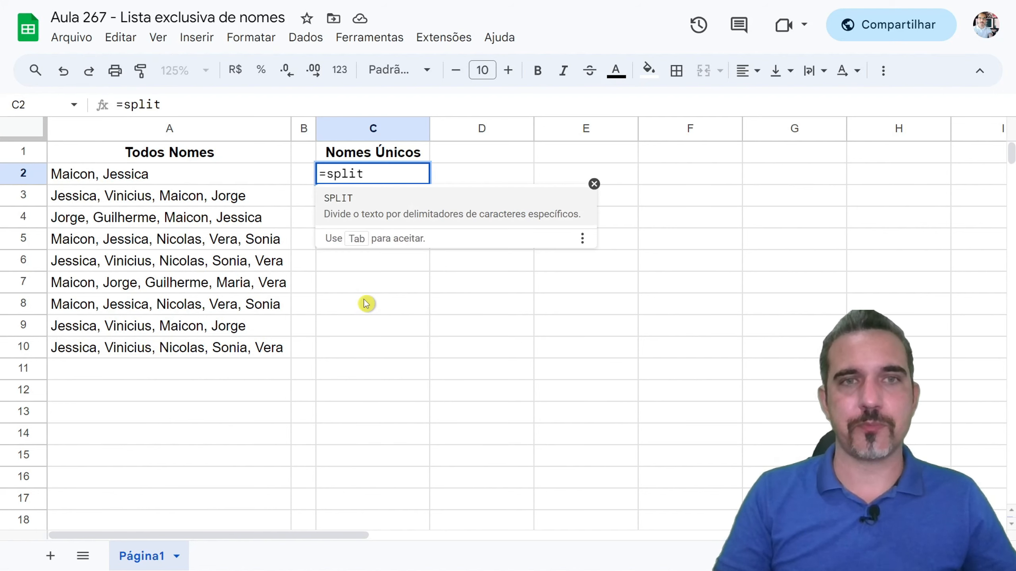
pyautogui.press('Tab')
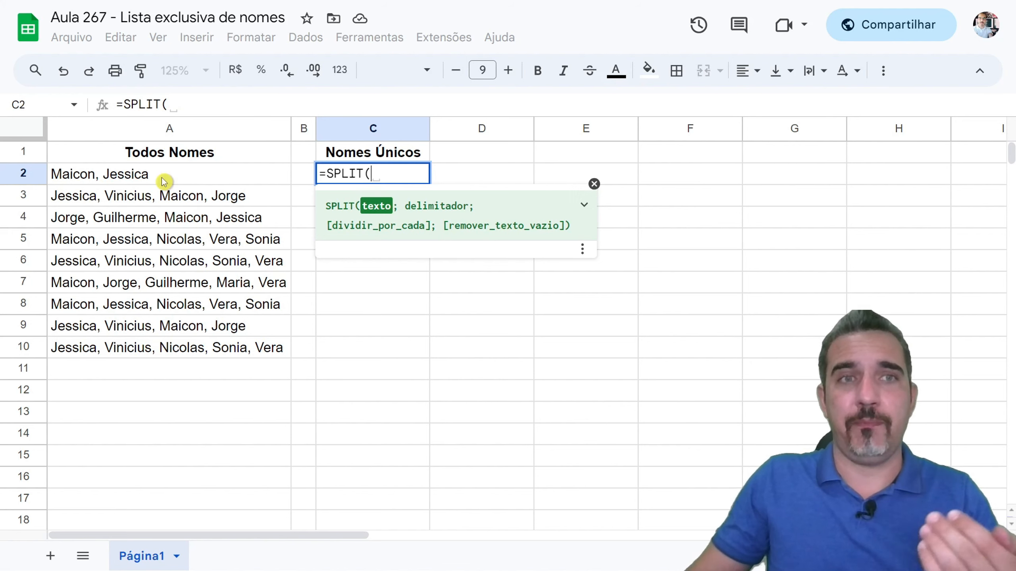
pyautogui.moveTo(158, 177); pyautogui.dragTo(170, 347)
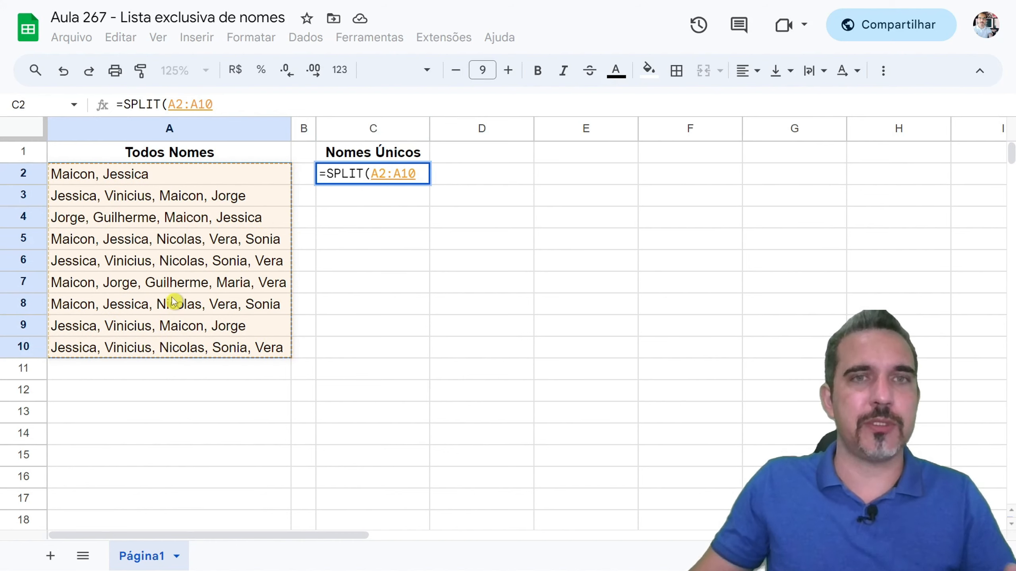
pyautogui.write(';')
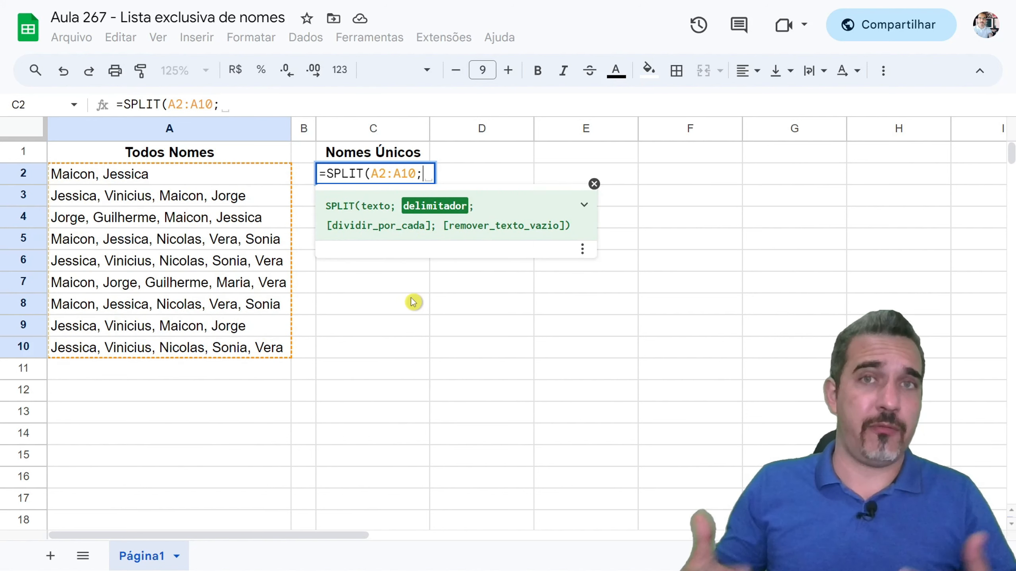
pyautogui.write('"')
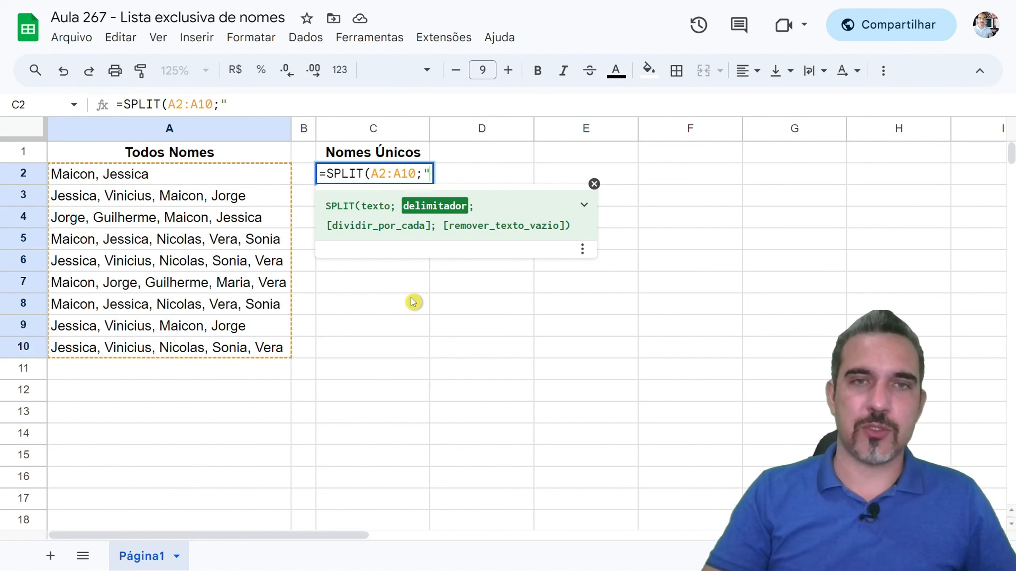
pyautogui.write(',"')
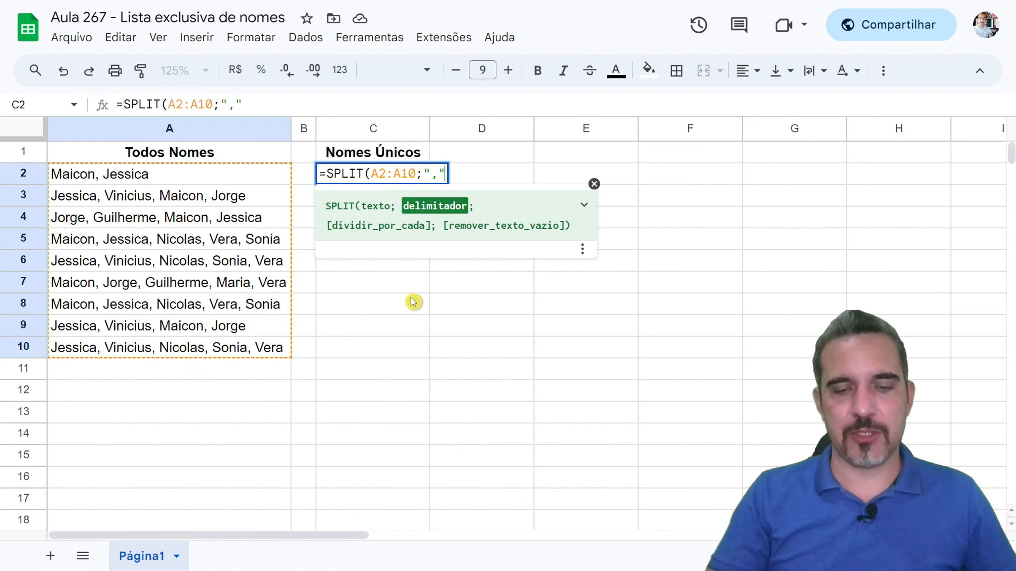
pyautogui.write(')')
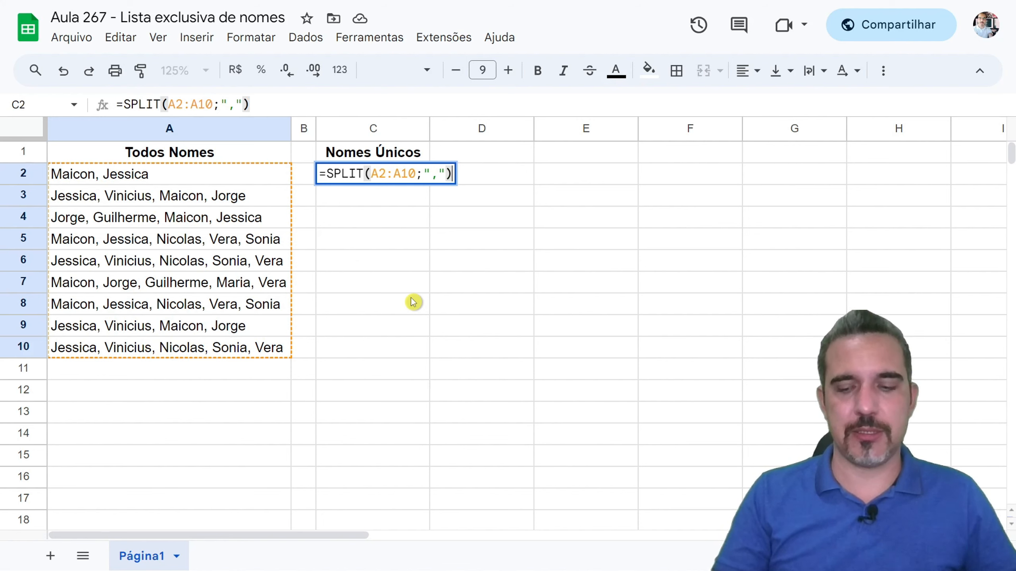
pyautogui.press('Return')
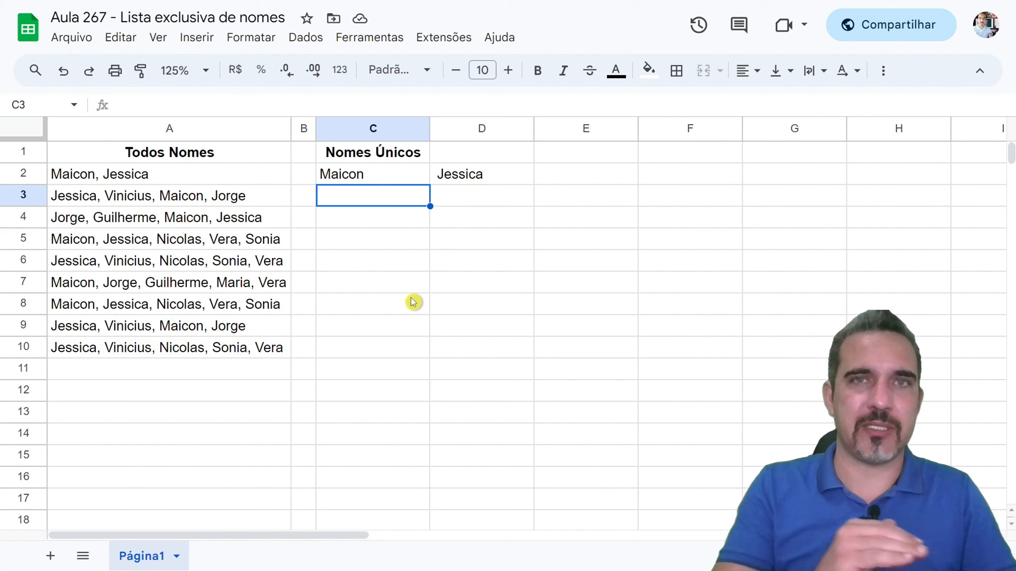
# Wrap the SPLIT formula in C2 in ARRAYFORMULA so it covers every row of A2:A10.
pyautogui.press('Up')
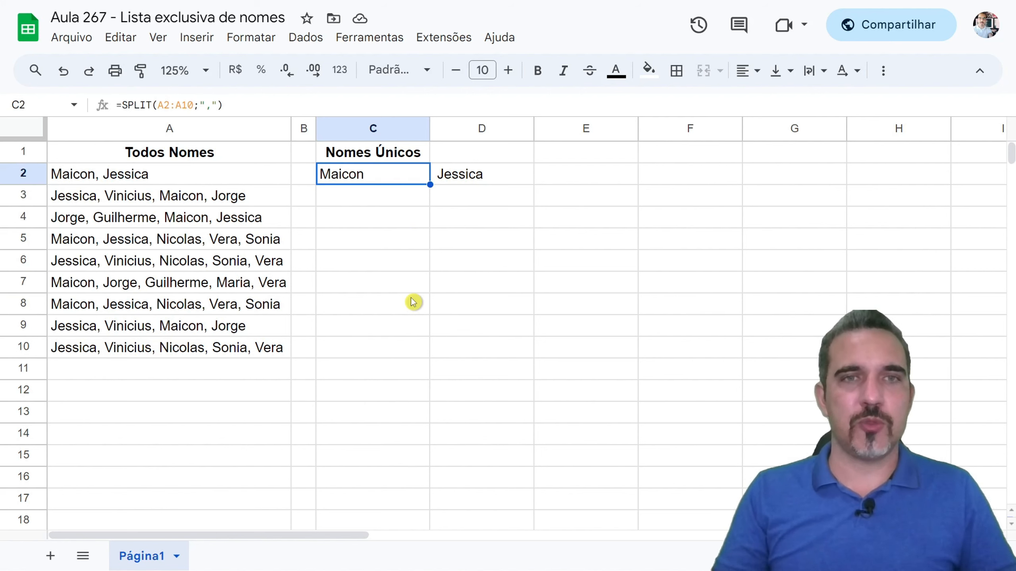
pyautogui.press('F2')
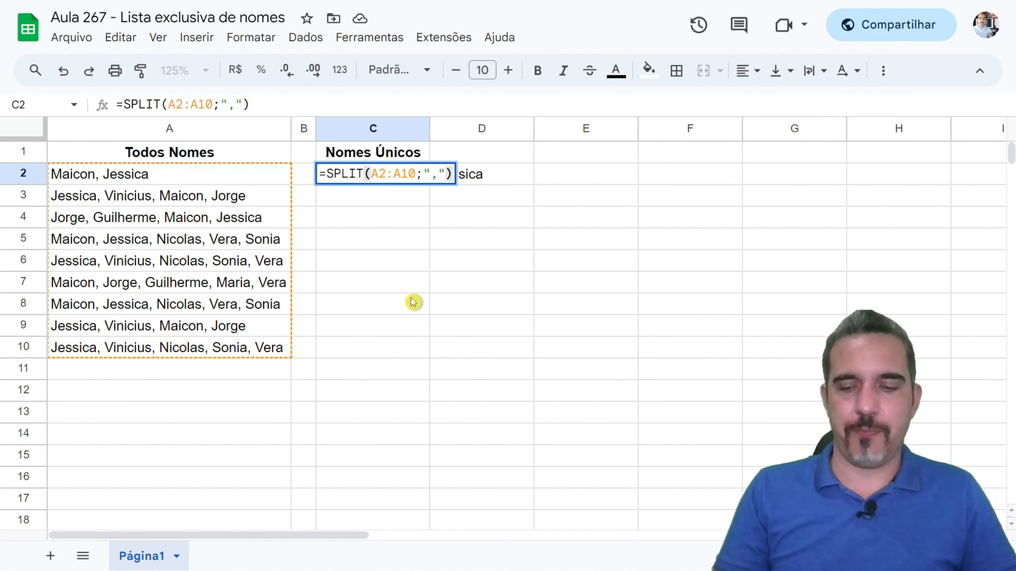
pyautogui.press('Home')
pyautogui.press('Right')
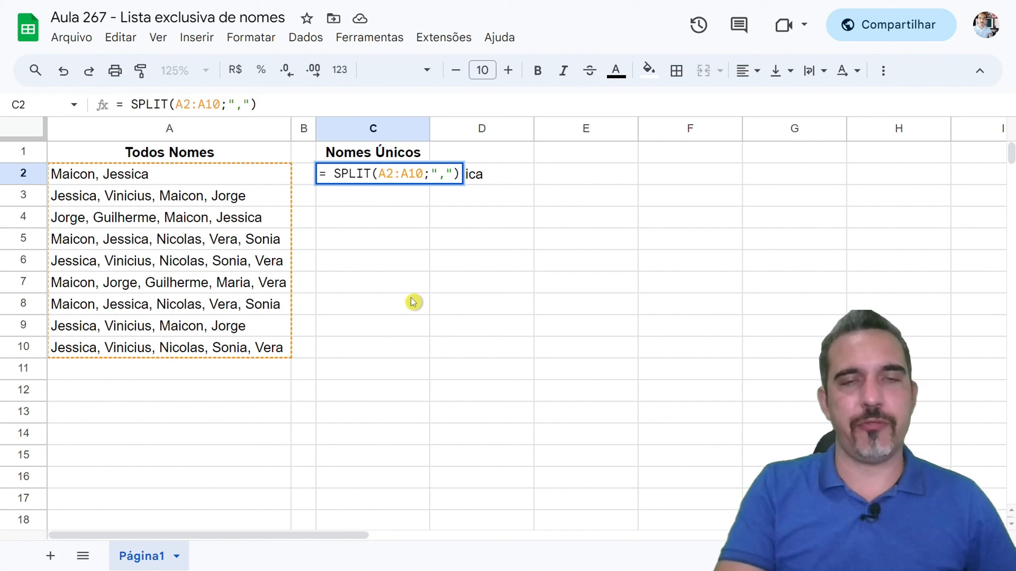
pyautogui.press('Left')
pyautogui.write('arra')
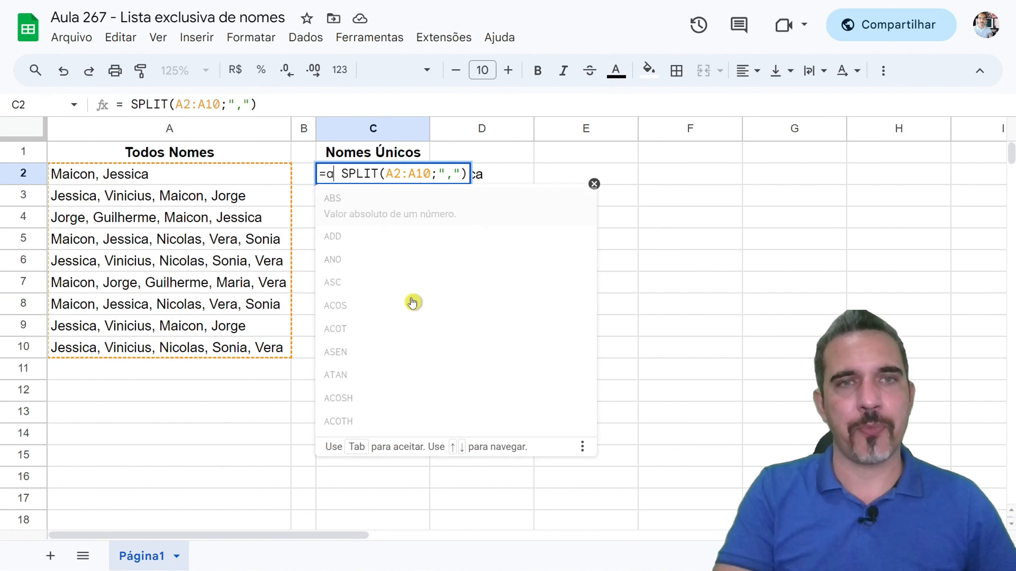
pyautogui.press('Tab')
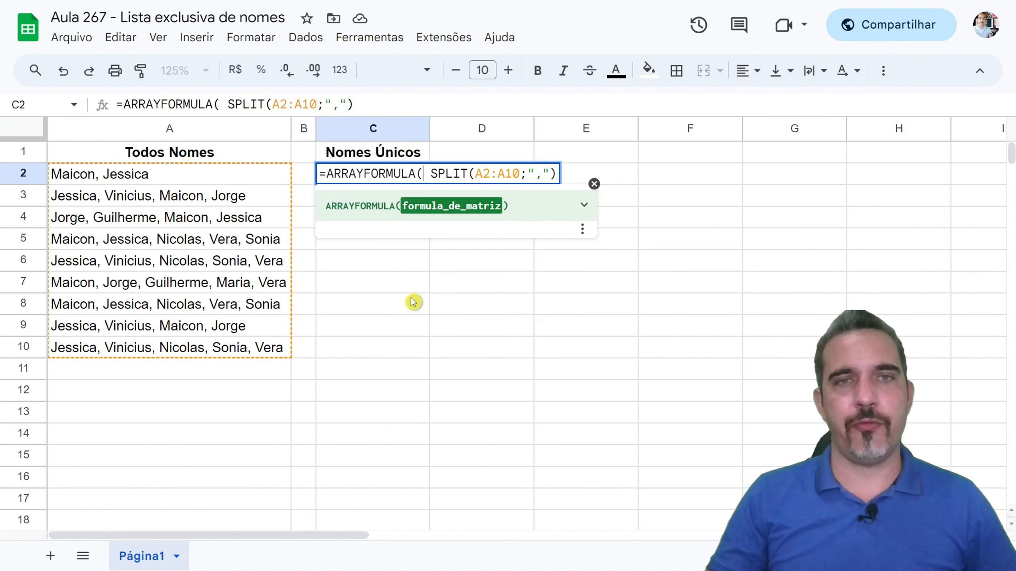
pyautogui.press('Return')
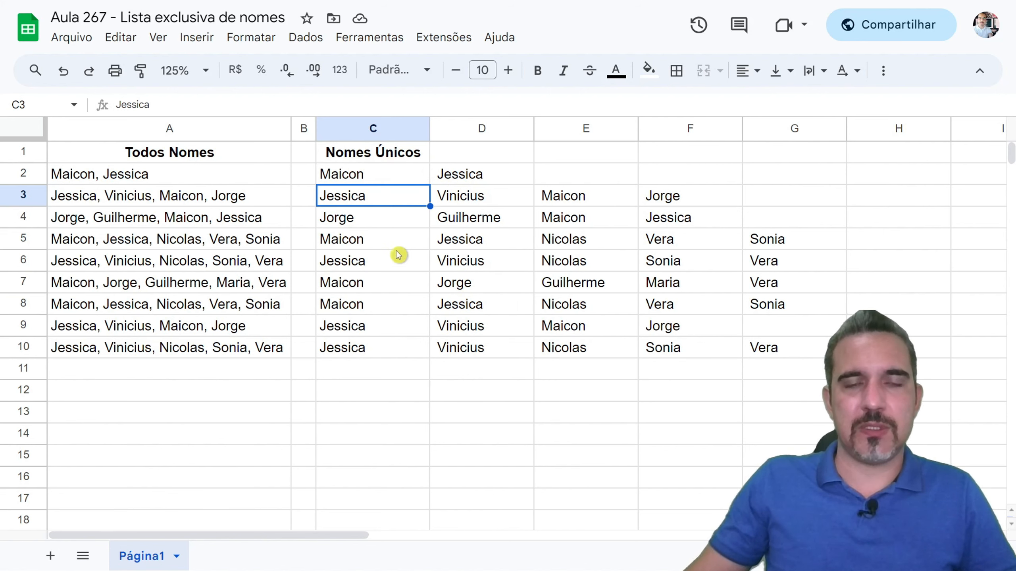
# Nest the SPLIT in C2 inside FLATTEN, on a new line within ARRAYFORMULA, to stack the names in one column.
pyautogui.moveTo(395, 177); pyautogui.dragTo(390, 430)
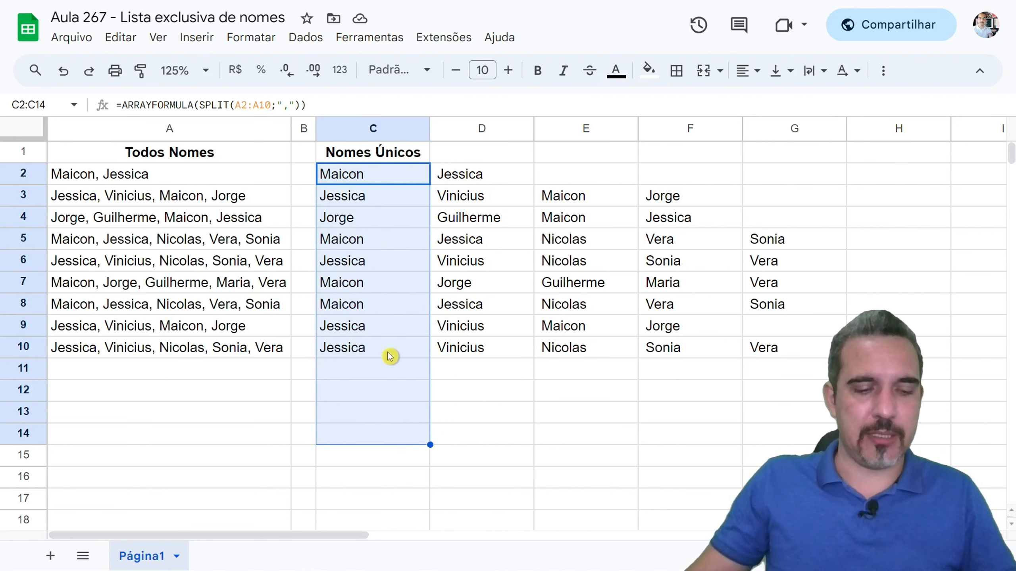
pyautogui.doubleClick(367, 176)
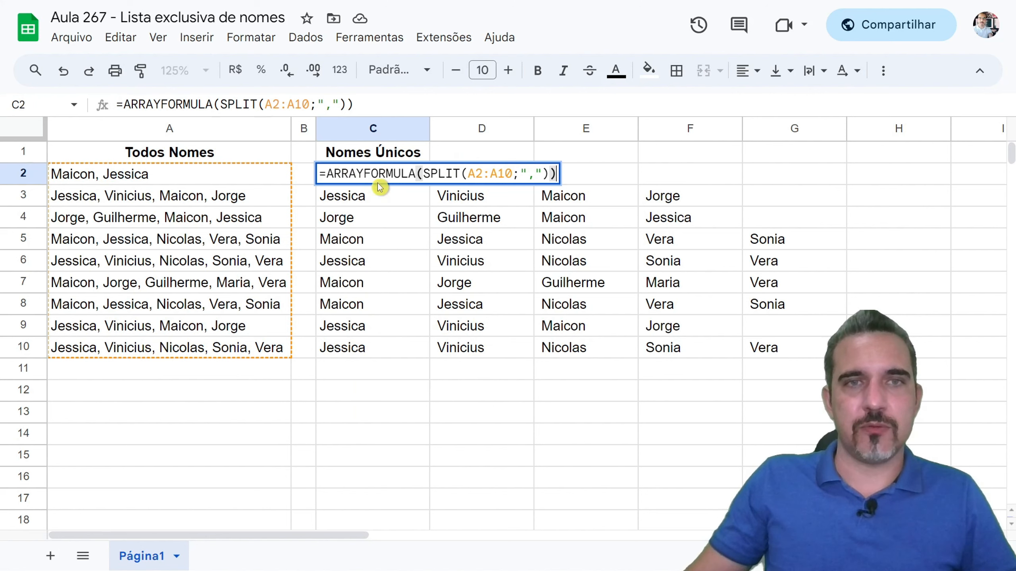
pyautogui.click(423, 173)
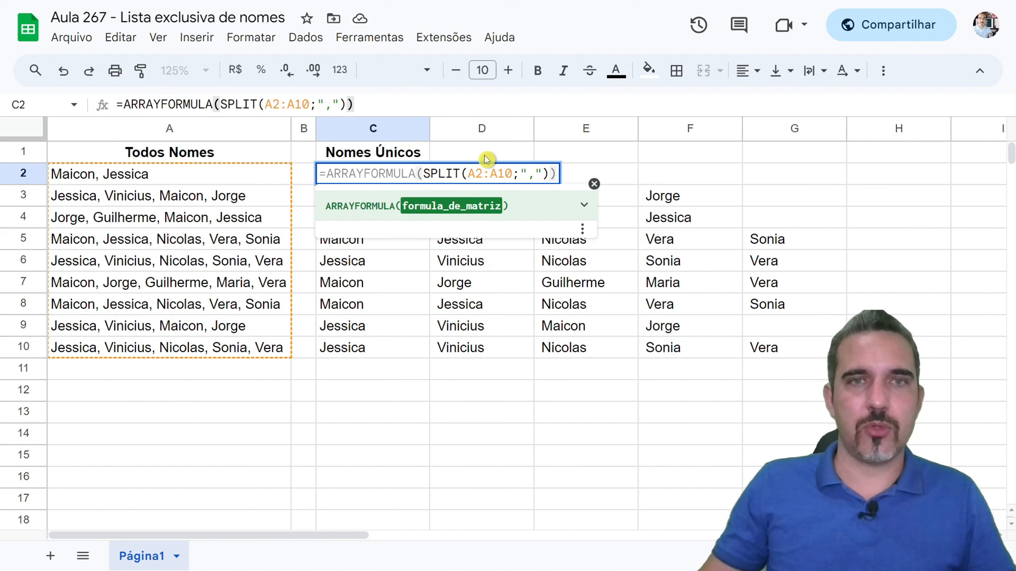
pyautogui.hotkey('ctrl', 'Return')
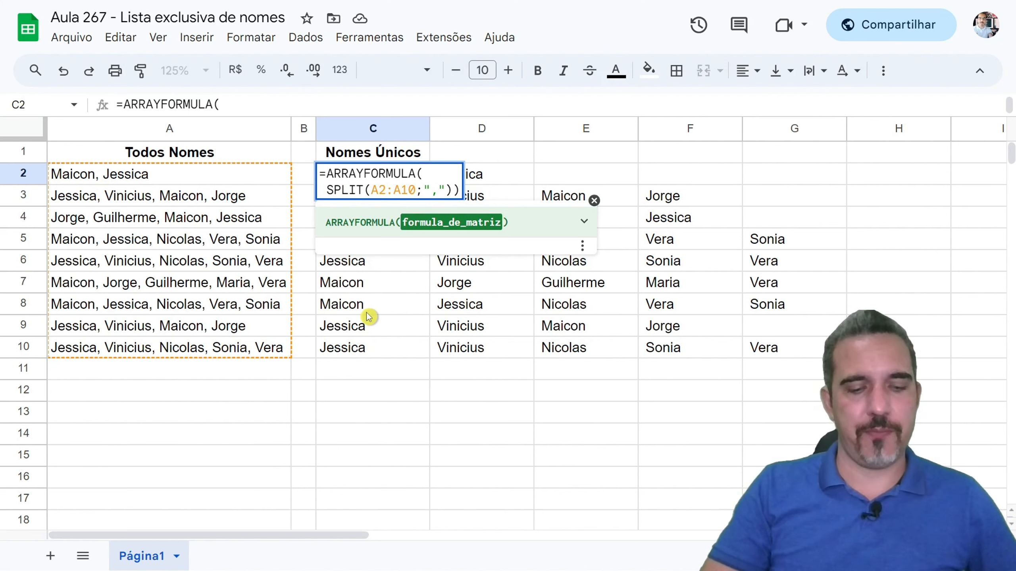
pyautogui.write('FLATTEN(')
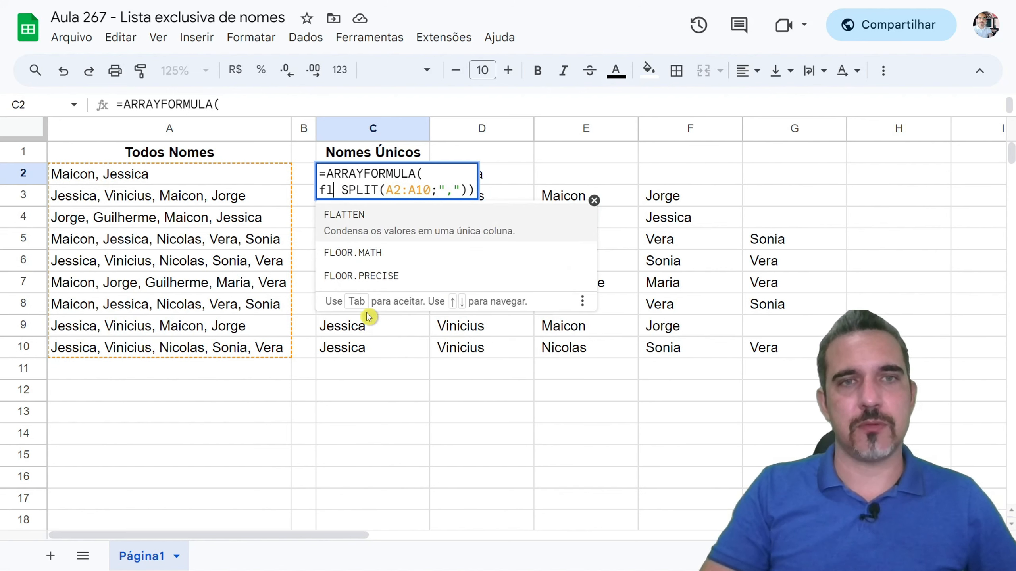
pyautogui.press('Delete')
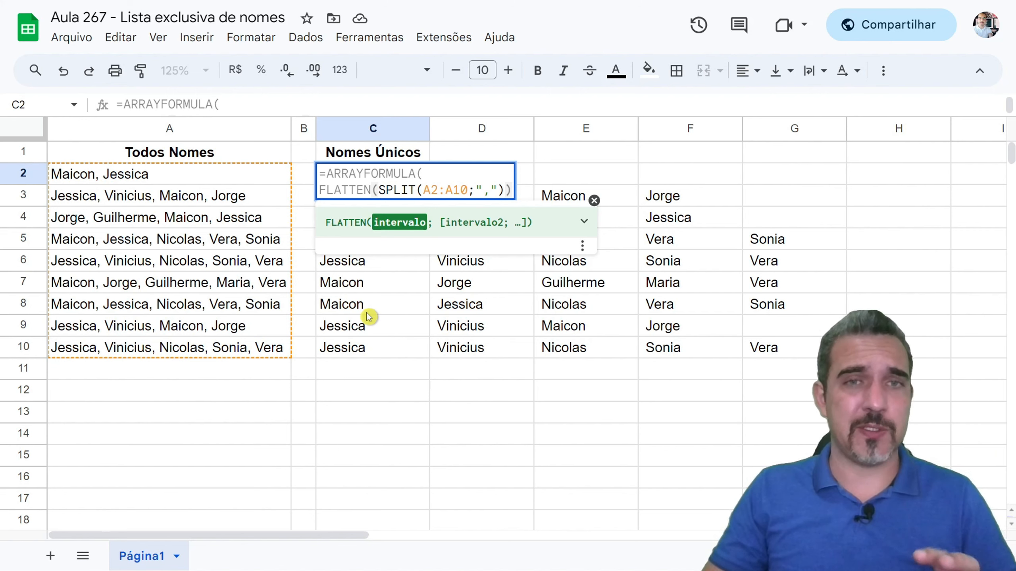
pyautogui.press('Return')
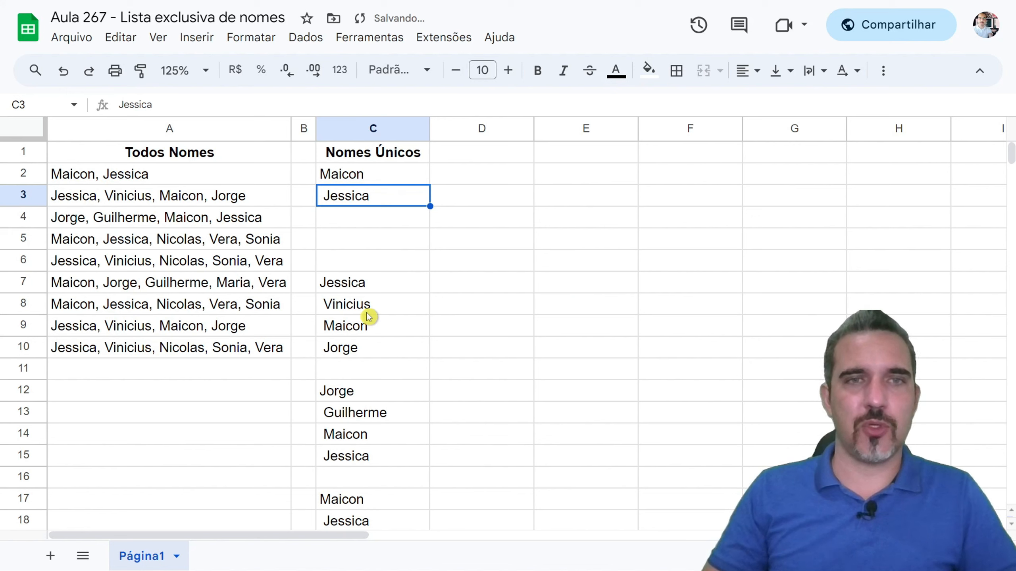
# Inspect the flattened list in column C for blank cells and check the start of the text in C3 and C8.
pyautogui.press('Down')
pyautogui.press('Down')
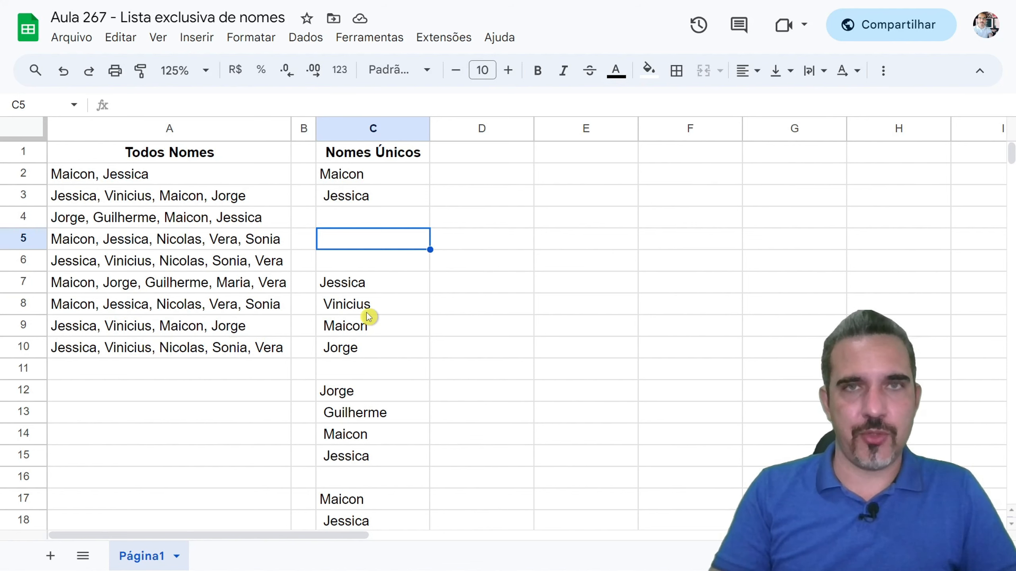
pyautogui.click(329, 197)
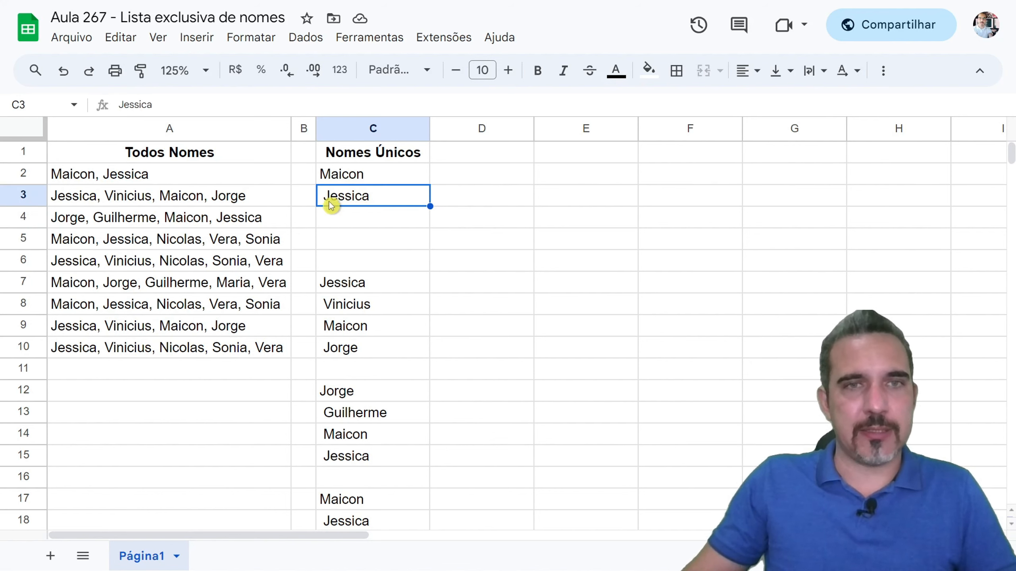
pyautogui.doubleClick(325, 201)
pyautogui.moveTo(320, 195); pyautogui.dragTo(329, 195)
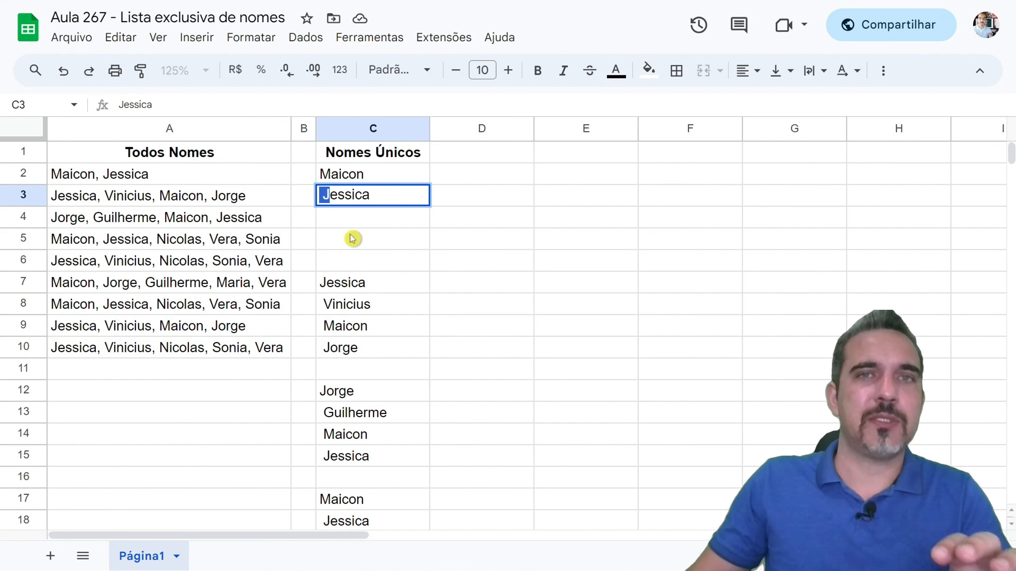
pyautogui.click(324, 197)
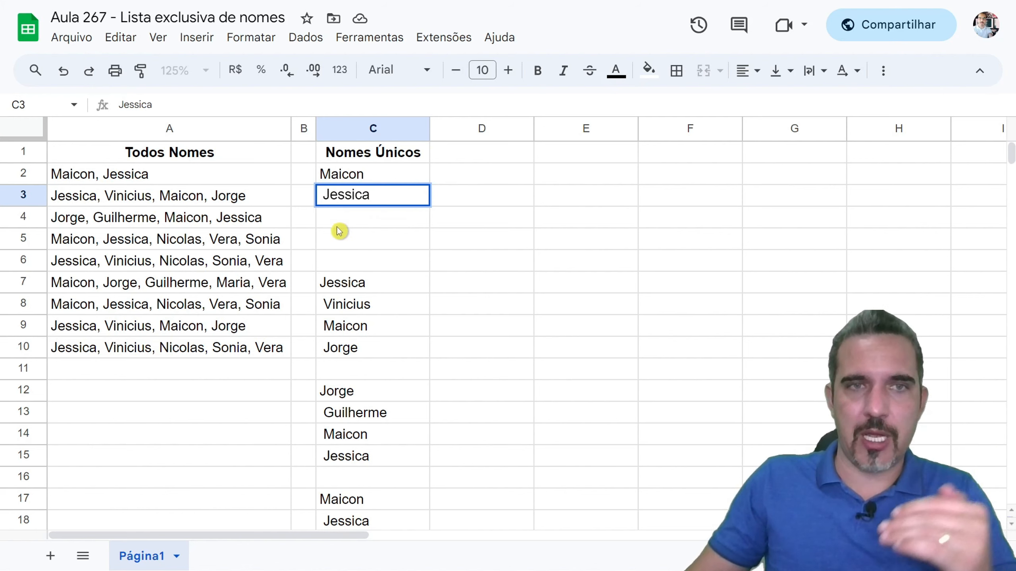
pyautogui.doubleClick(336, 304)
pyautogui.click(320, 303)
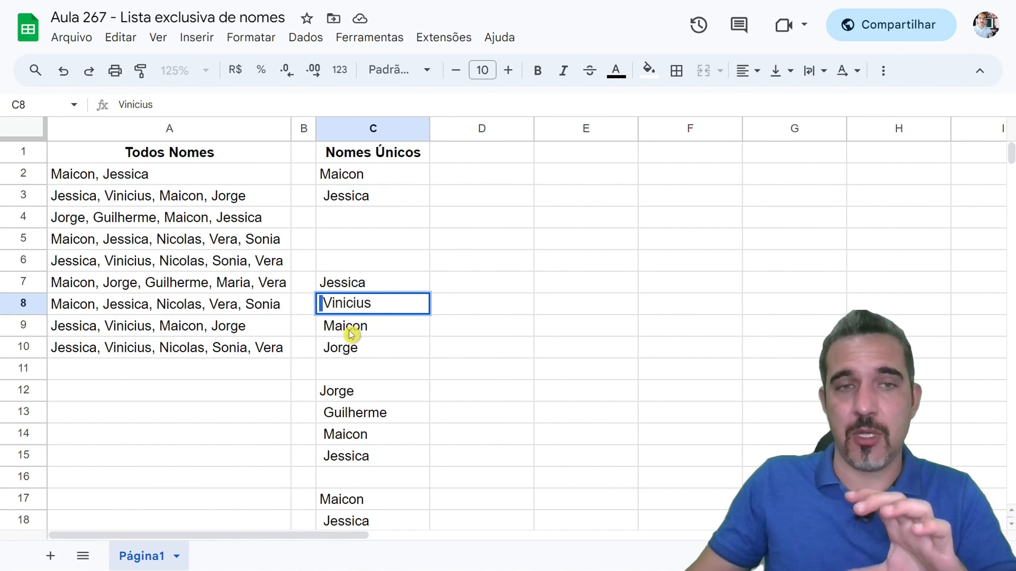
# Check A3 for the space after the comma, and wrap the FLATTEN in C2 in ARRUMAR to trim the names.
pyautogui.click(97, 200)
pyautogui.doubleClick(82, 196)
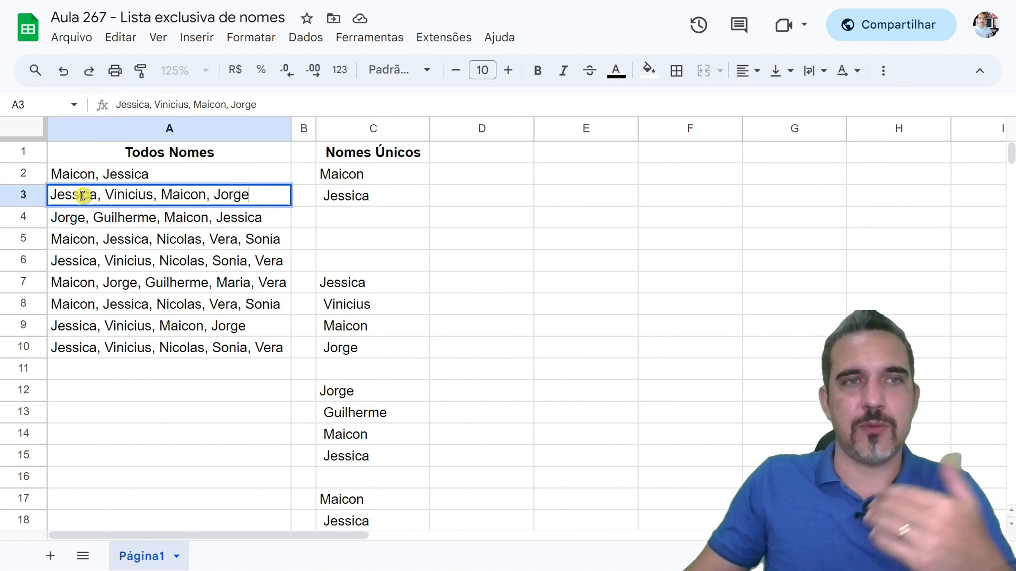
pyautogui.click(103, 196)
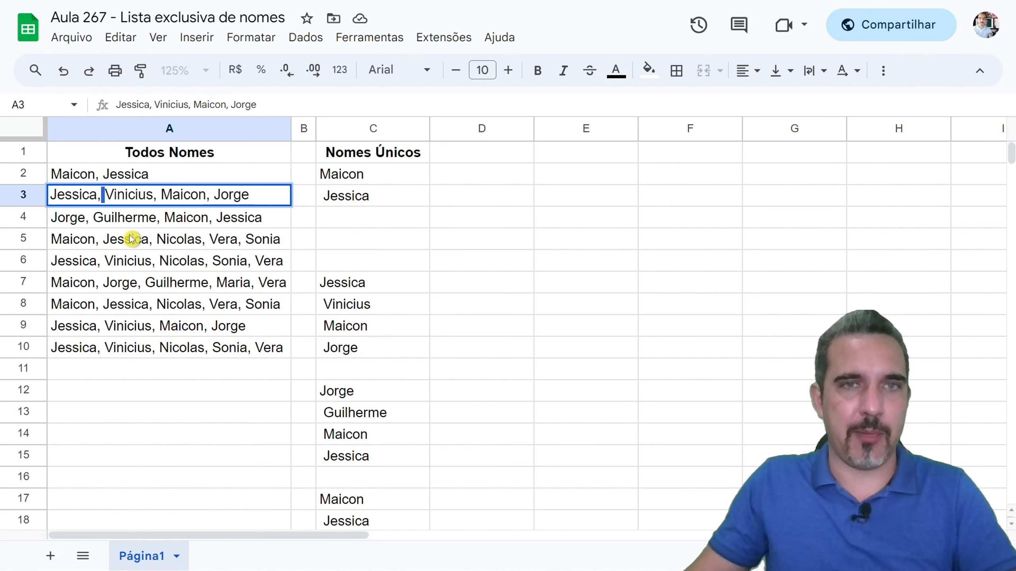
pyautogui.click(349, 178)
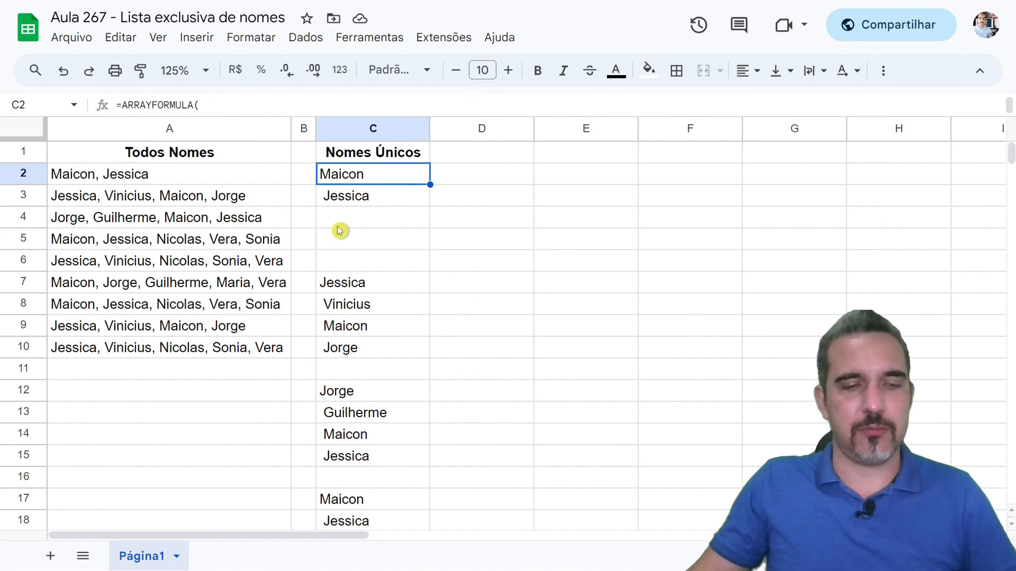
pyautogui.press('F2')
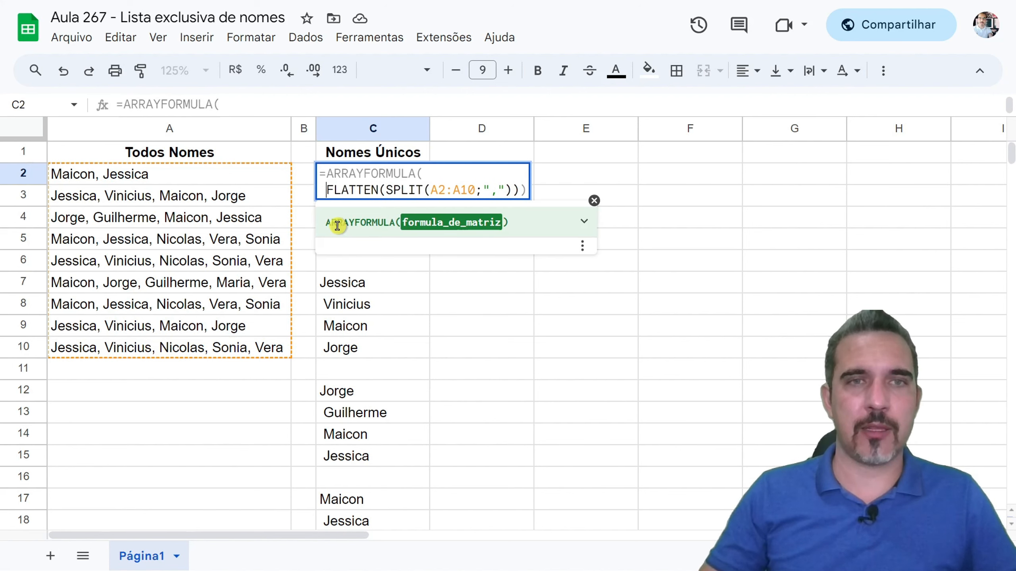
pyautogui.write('arrua')
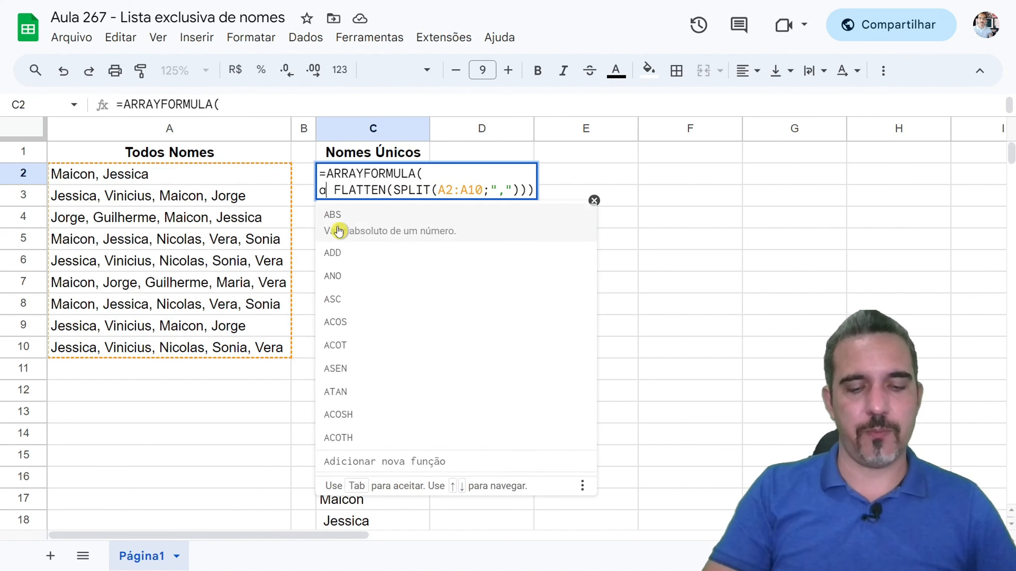
pyautogui.press('Tab')
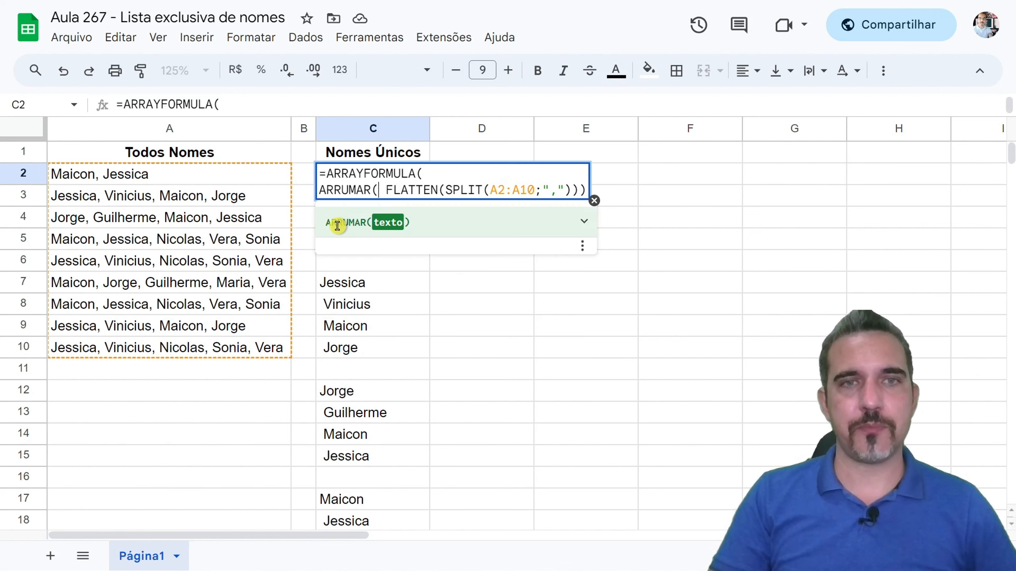
pyautogui.press('Return')
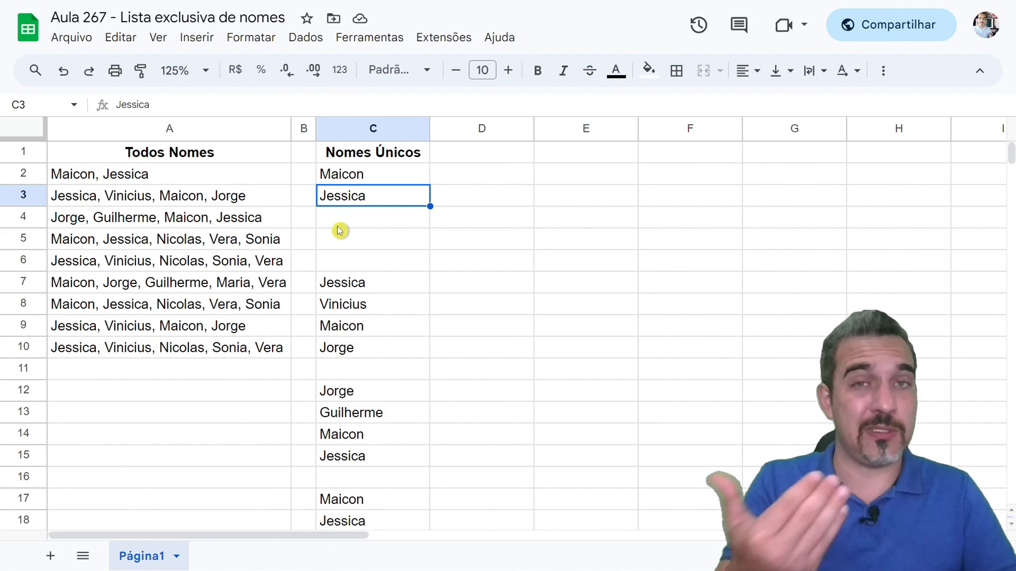
# Examine the blank cells C4:C6 and C11, comparing the entries in A2 and A3 with their stacked names in column C.
pyautogui.click(338, 226)
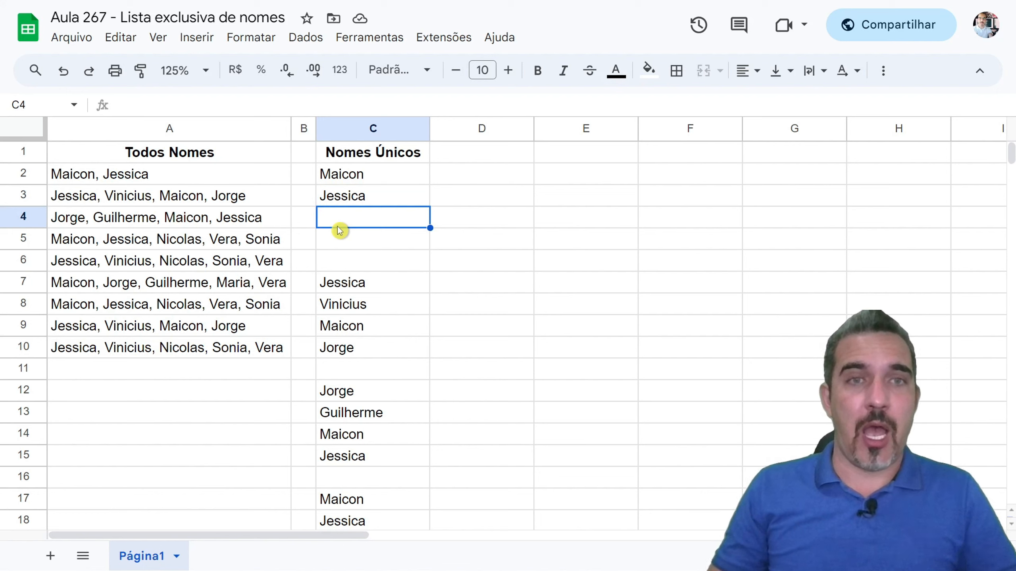
pyautogui.press('Down')
pyautogui.press('Down')
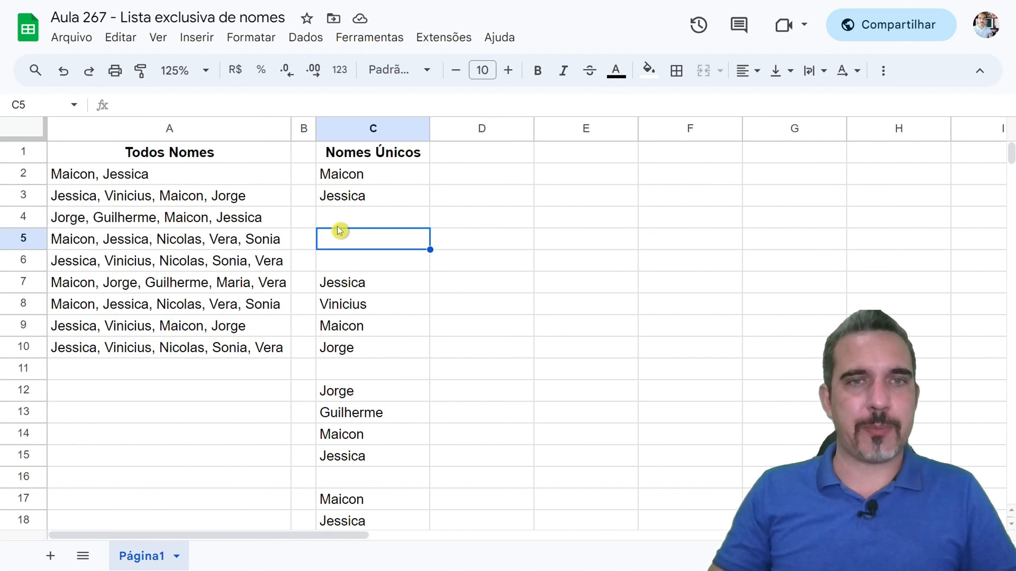
pyautogui.press('Up')
pyautogui.press('Up')
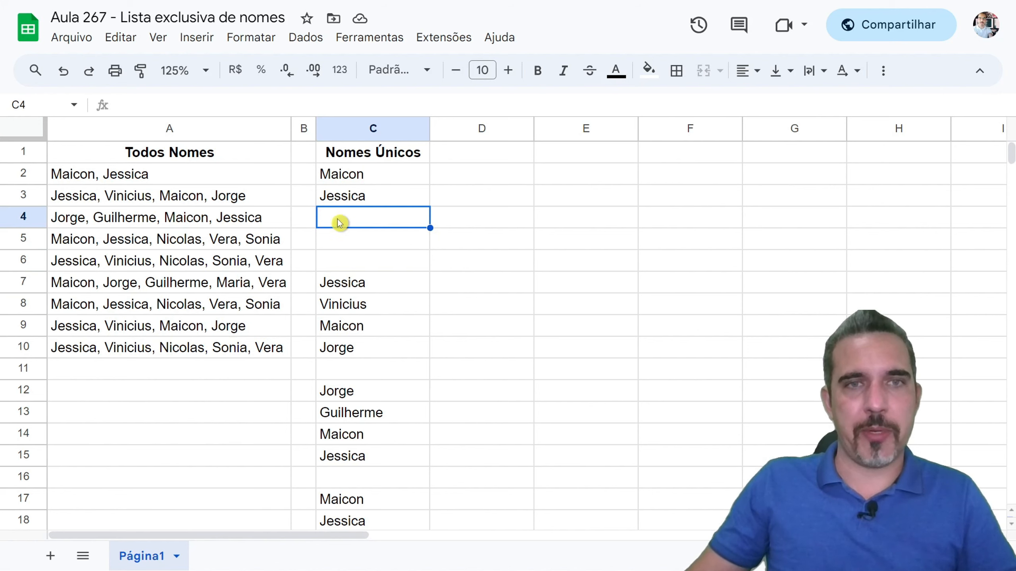
pyautogui.moveTo(388, 218); pyautogui.dragTo(386, 262)
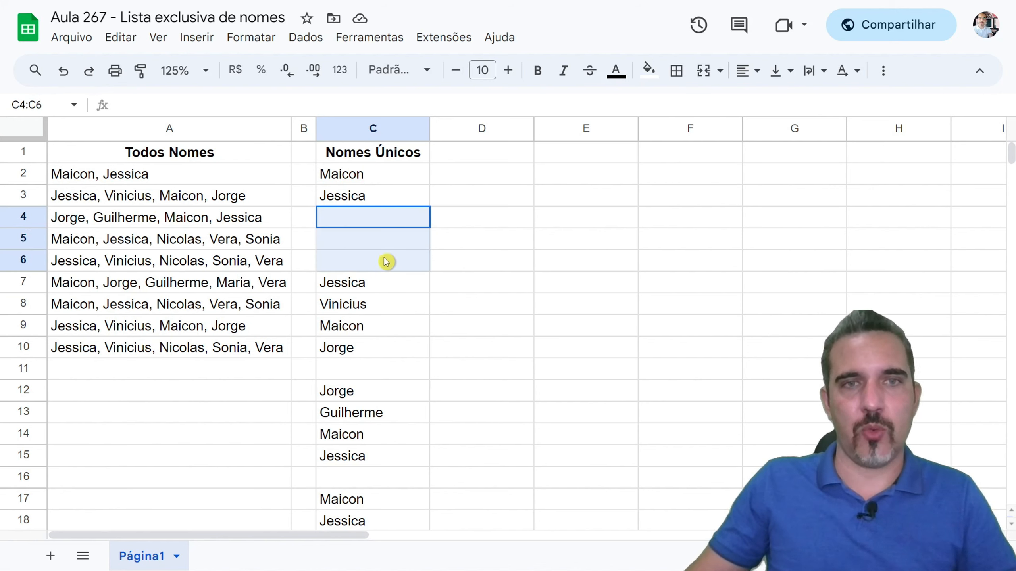
pyautogui.click(140, 177)
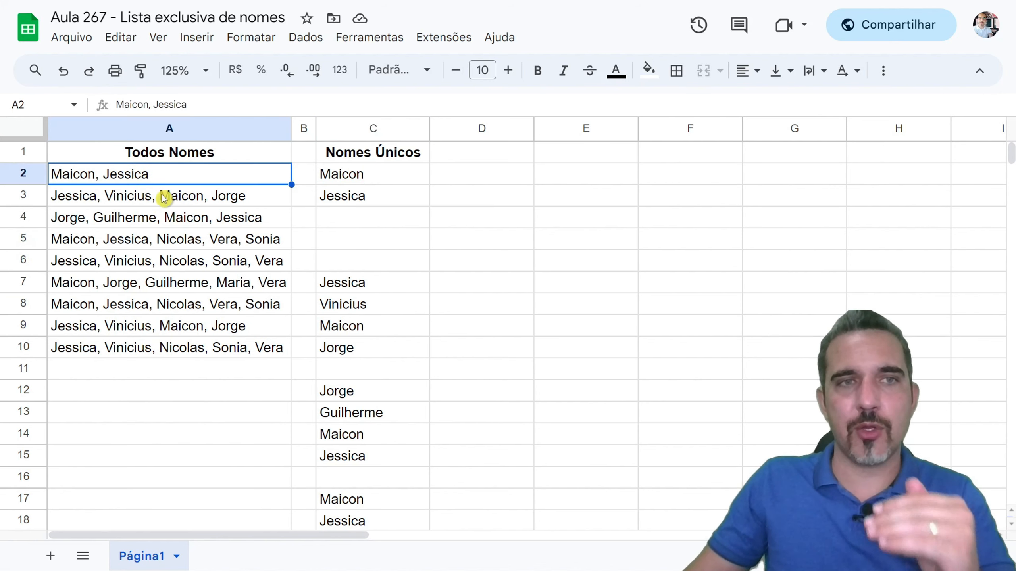
pyautogui.moveTo(347, 176); pyautogui.dragTo(347, 197)
pyautogui.click(125, 199)
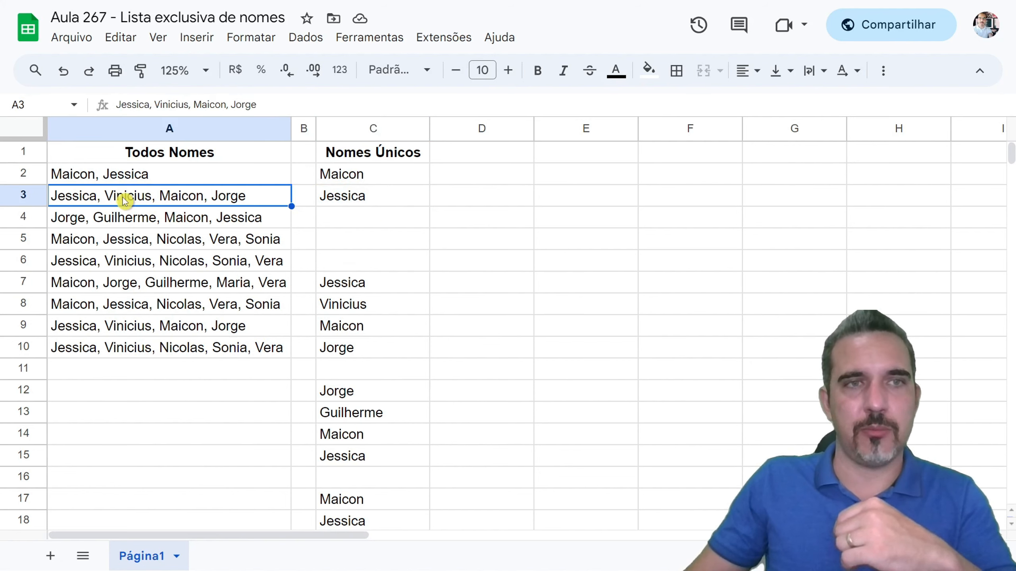
pyautogui.moveTo(363, 290); pyautogui.dragTo(365, 356)
pyautogui.click(362, 375)
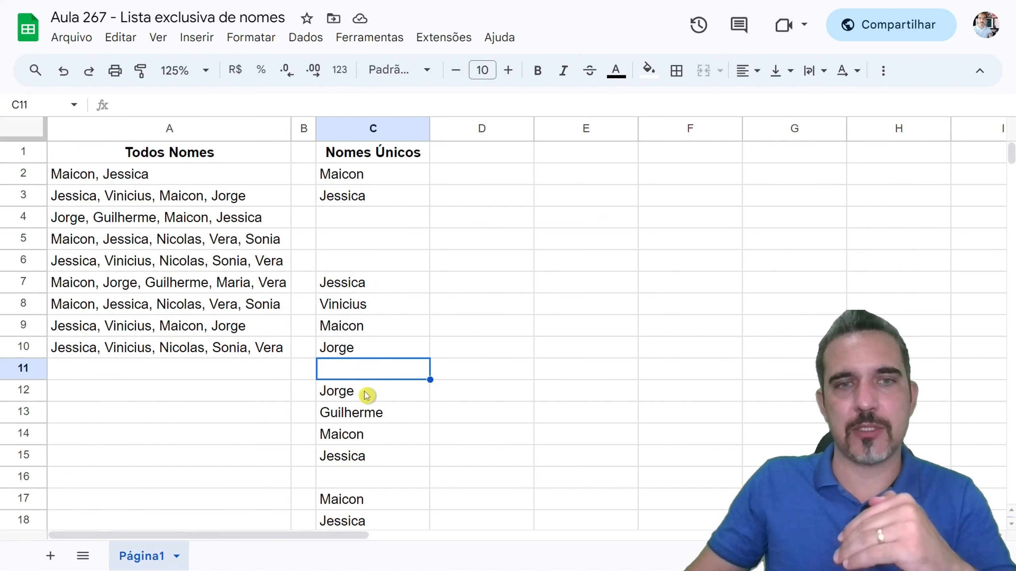
pyautogui.moveTo(367, 393); pyautogui.dragTo(370, 454)
pyautogui.scroll(-10, 382, 378)
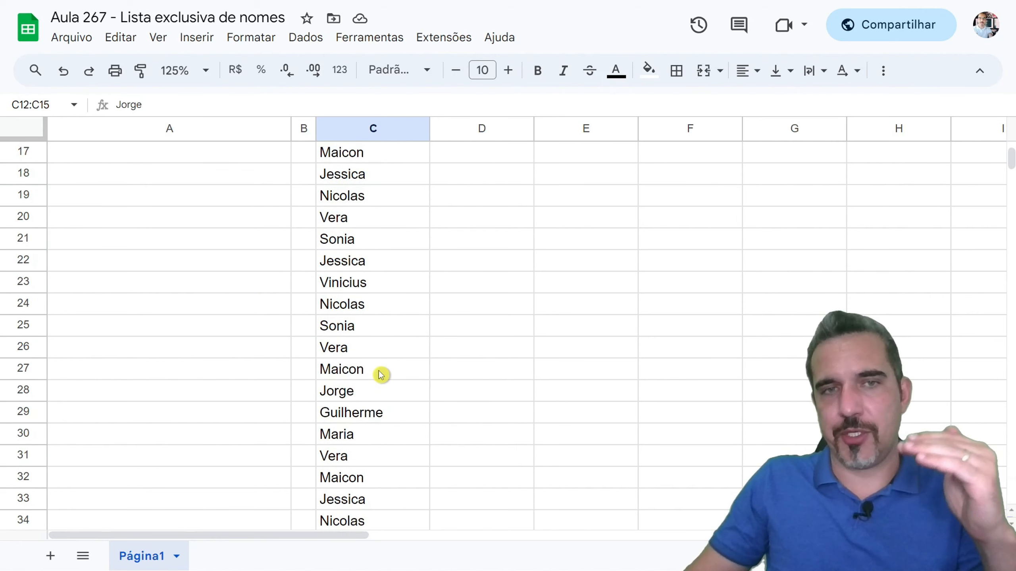
pyautogui.scroll(10, 381, 375)
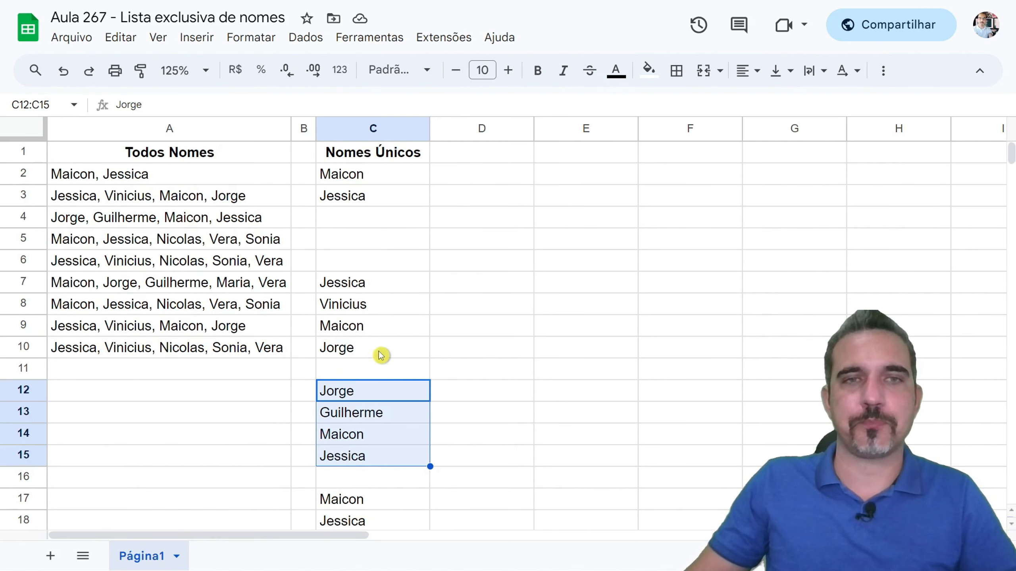
pyautogui.moveTo(358, 224); pyautogui.dragTo(359, 267)
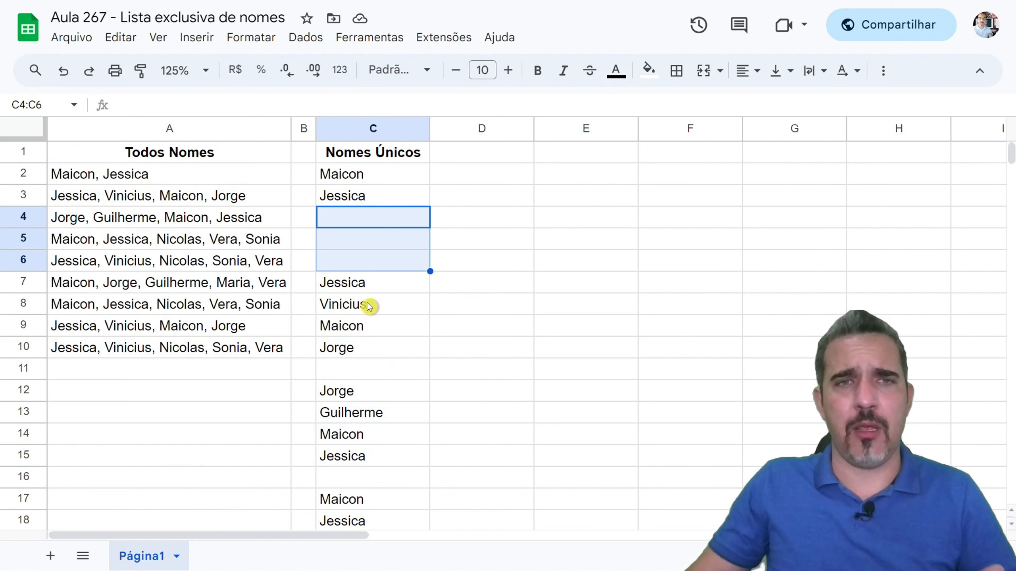
# Nest the ARRUMAR expression in C2 inside a QUERY function as its data argument, within ARRAYFORMULA.
pyautogui.click(352, 176)
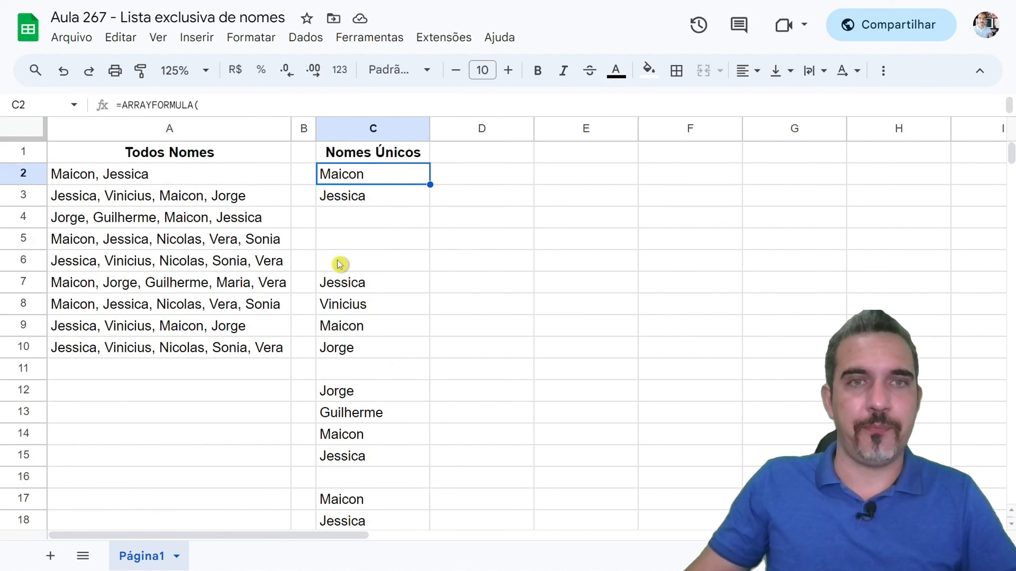
pyautogui.press('Return')
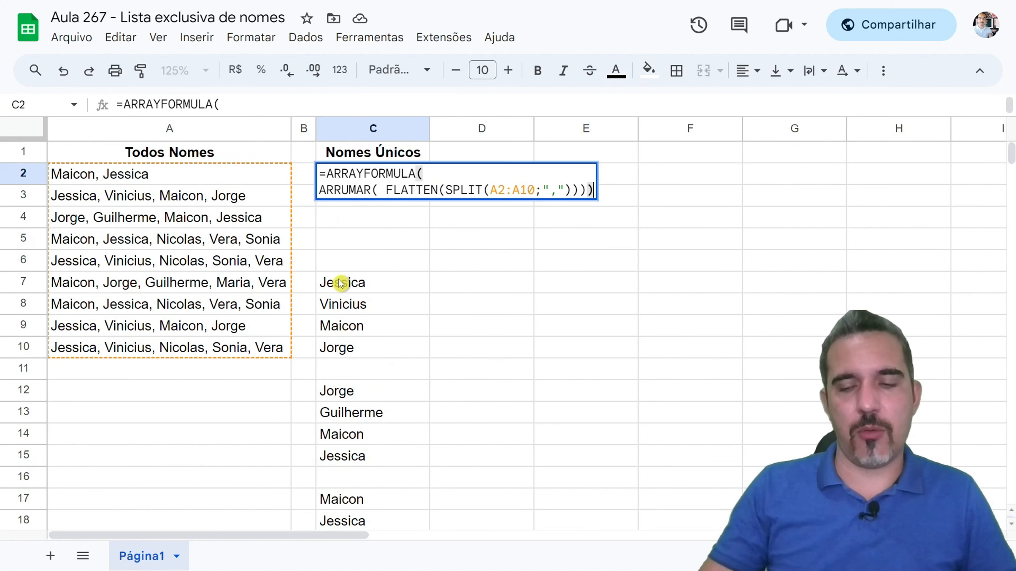
pyautogui.press('Home')
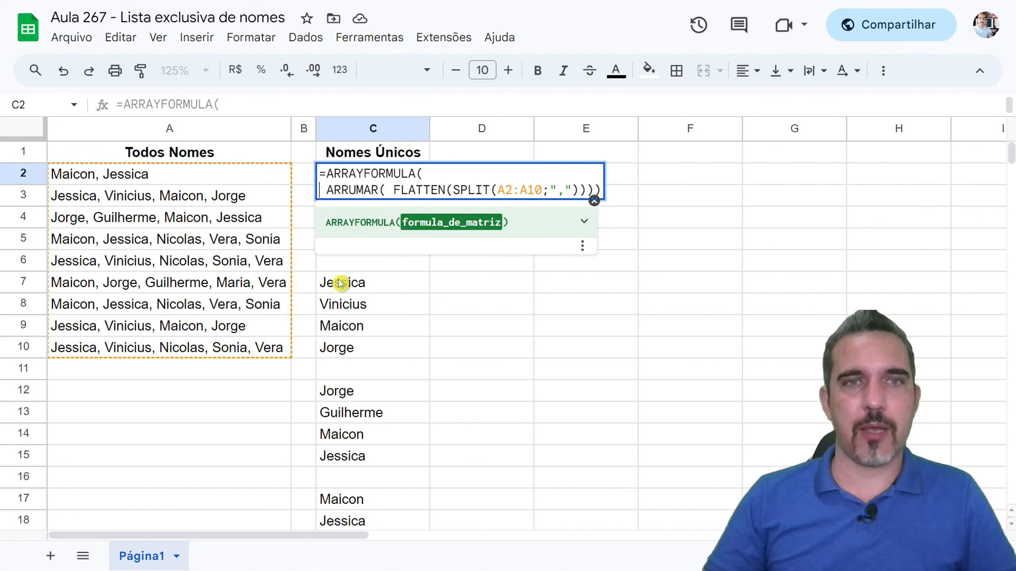
pyautogui.write('quer')
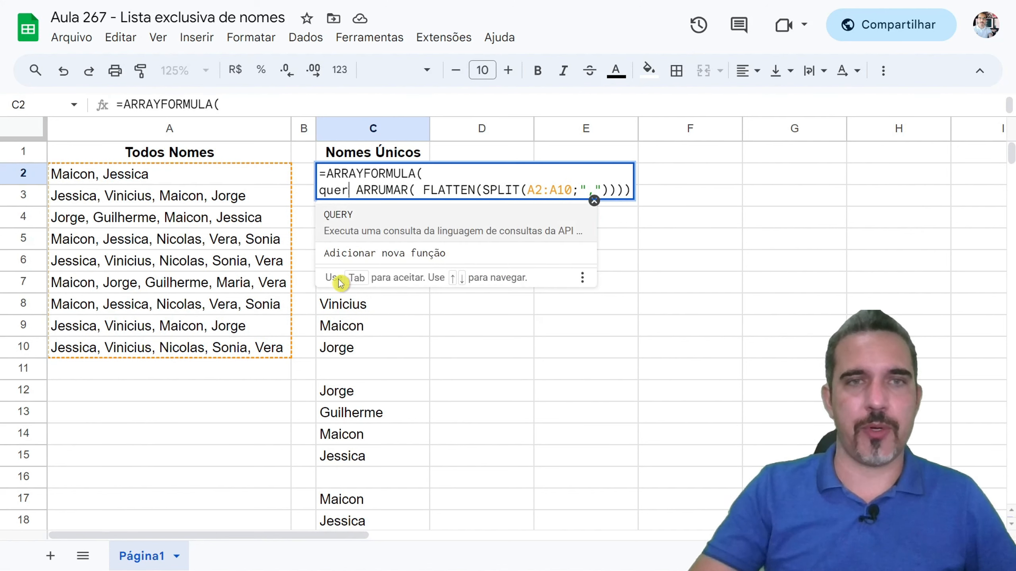
pyautogui.press('Tab')
pyautogui.press('Delete')
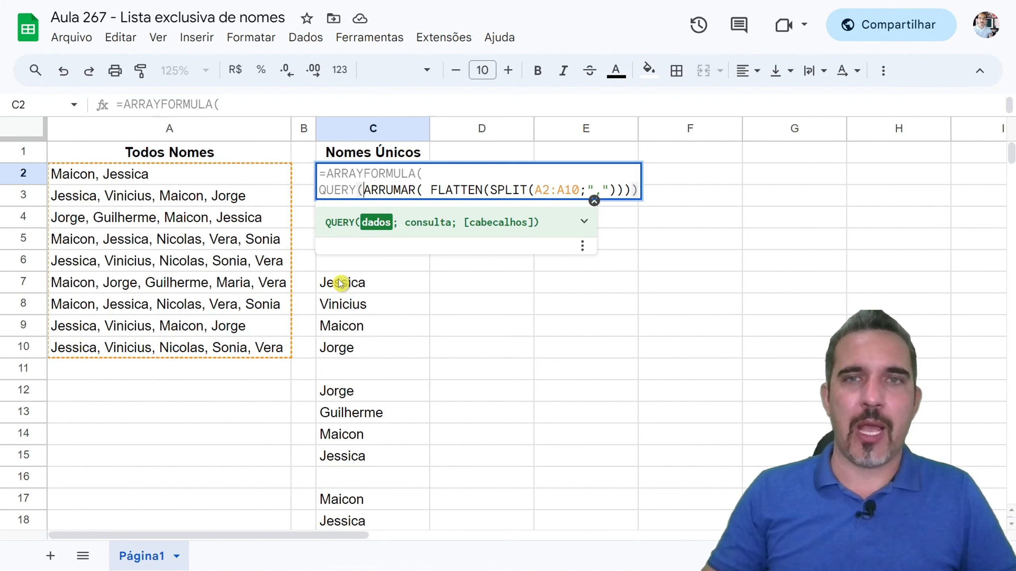
# Add the query string "Select * Where Col1 is not null" as QUERY's second argument in C2 to drop the blank rows.
pyautogui.click(630, 189)
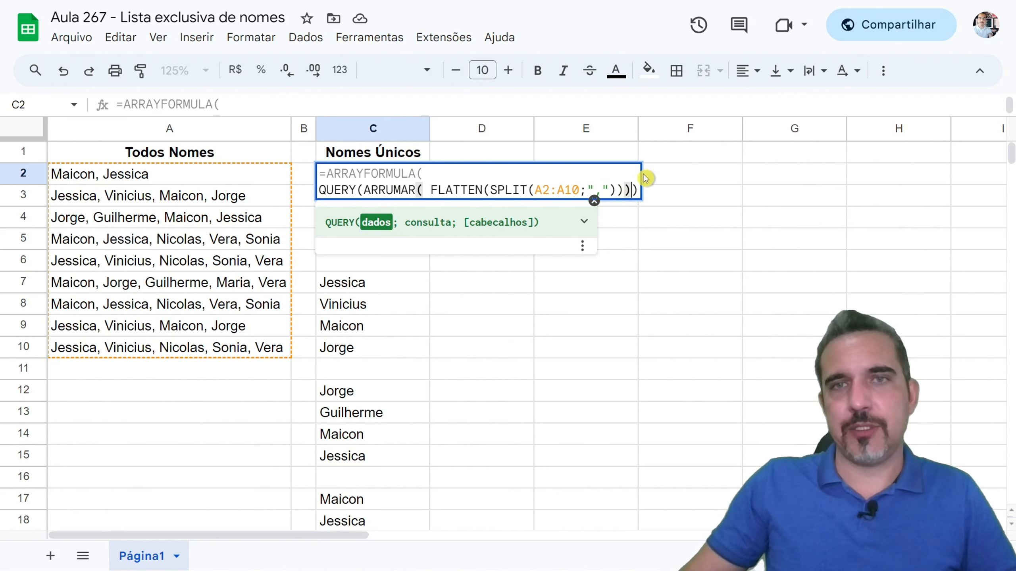
pyautogui.write(';')
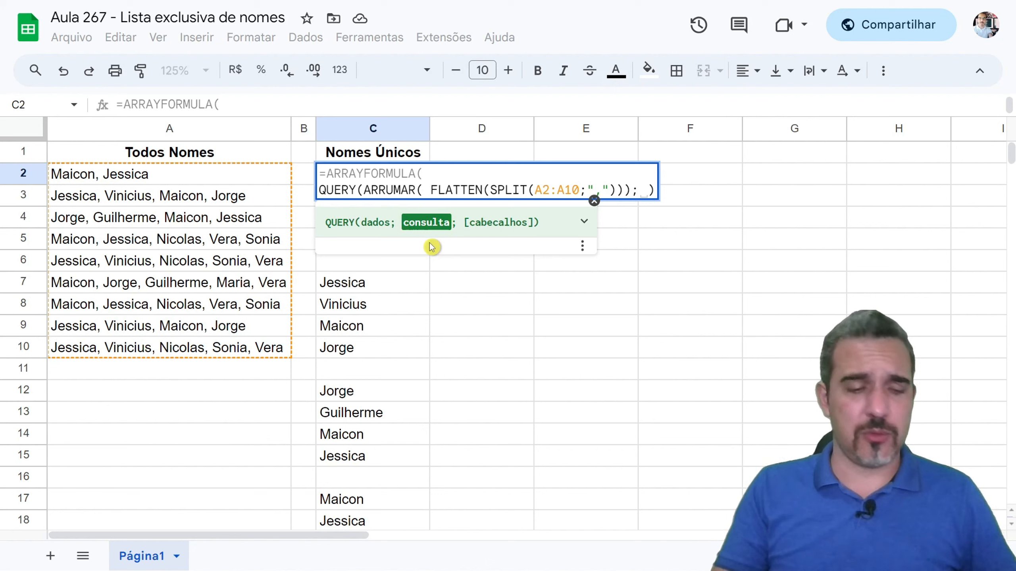
pyautogui.write('")));"')
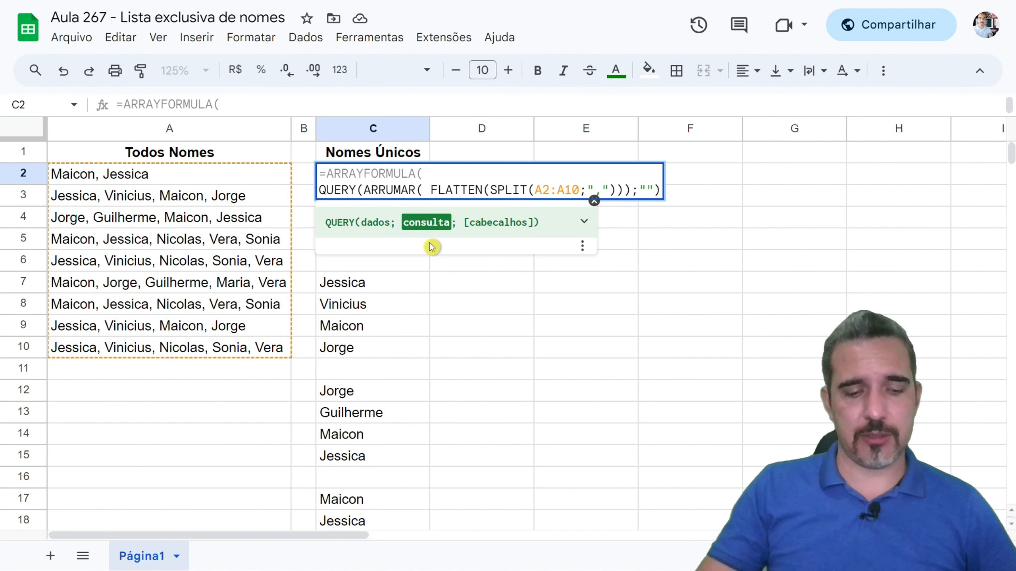
pyautogui.write('Select')
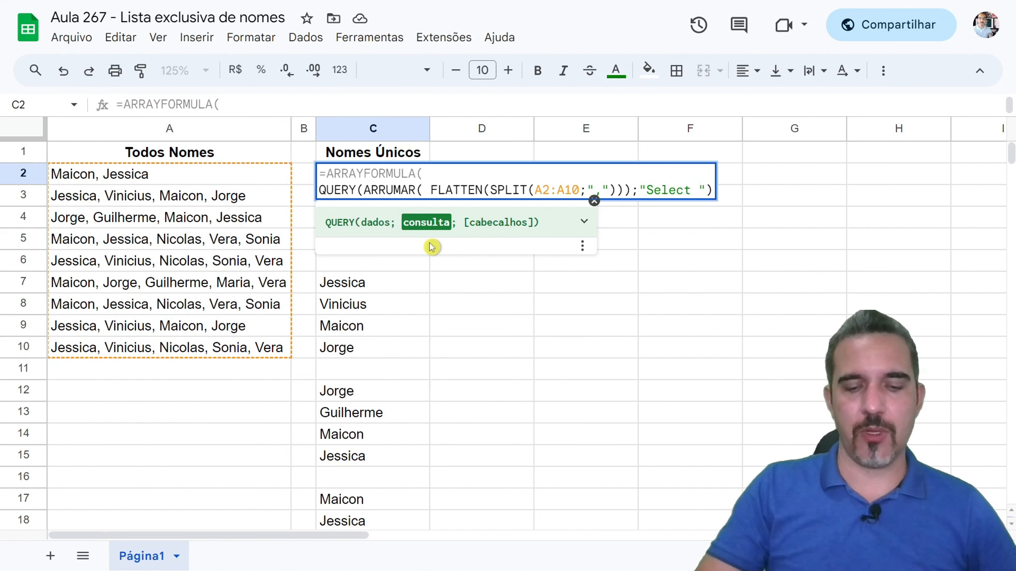
pyautogui.write(' *')
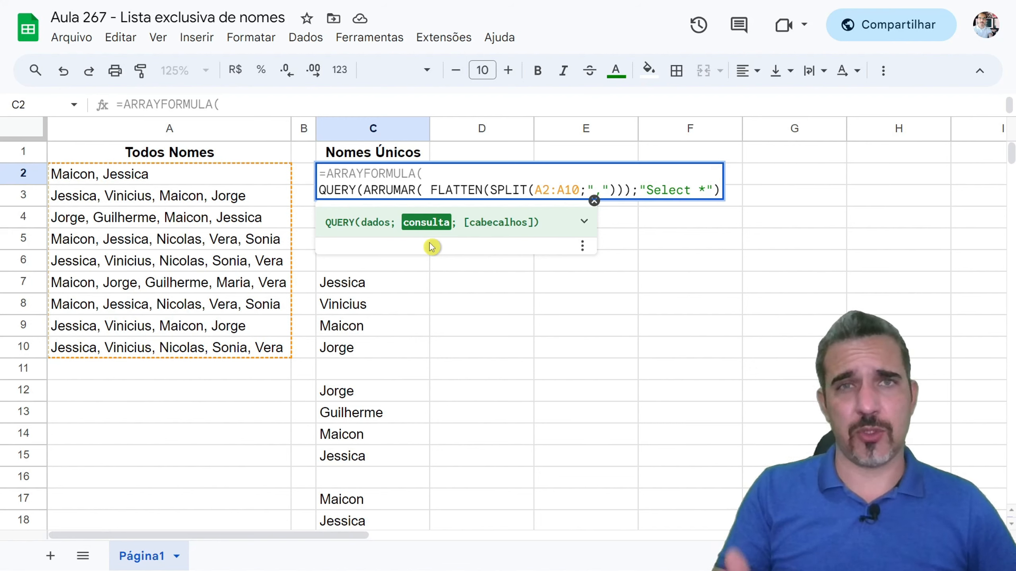
pyautogui.write(' Where ')
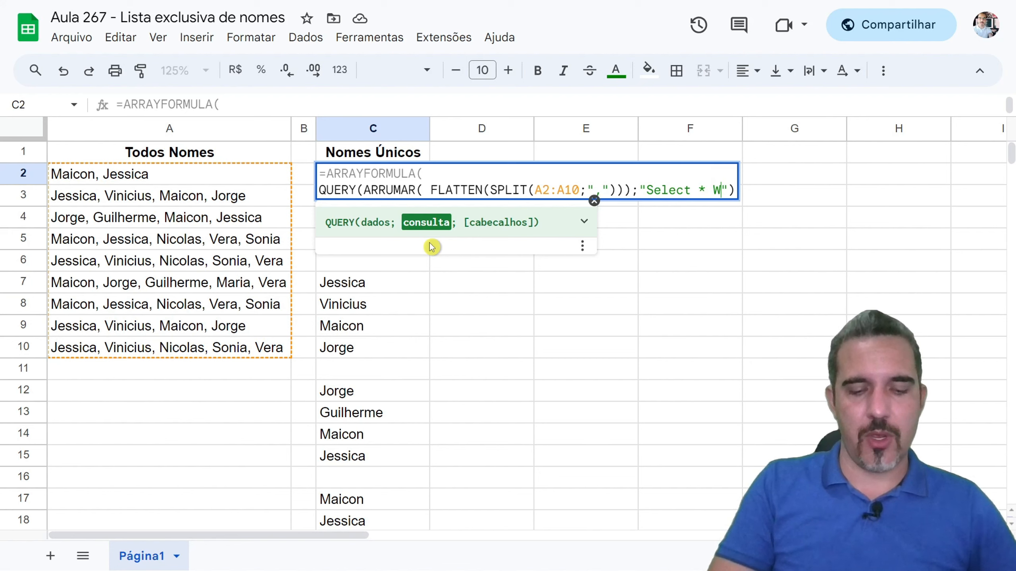
pyautogui.write('Col1 ')
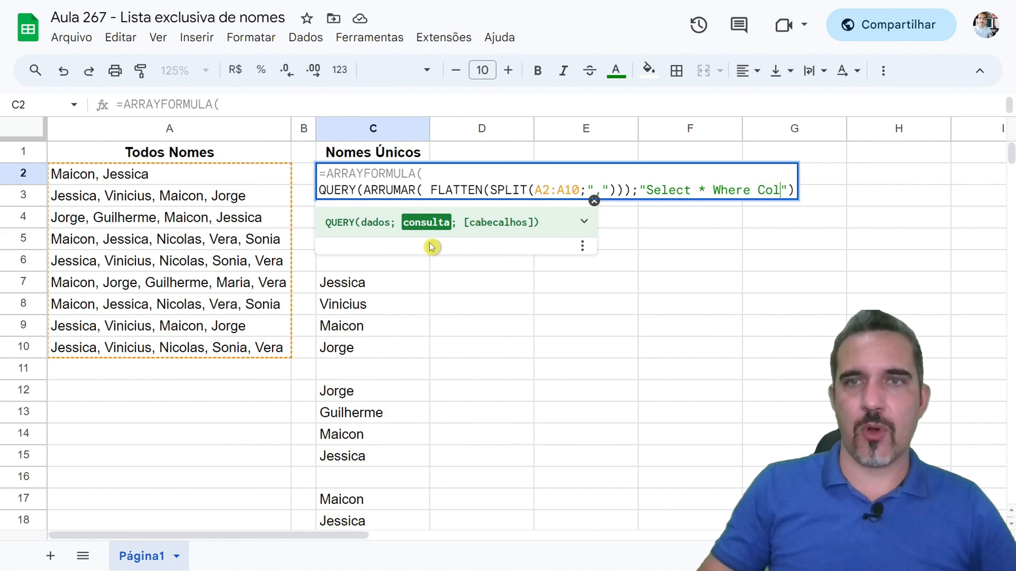
pyautogui.write('is not null')
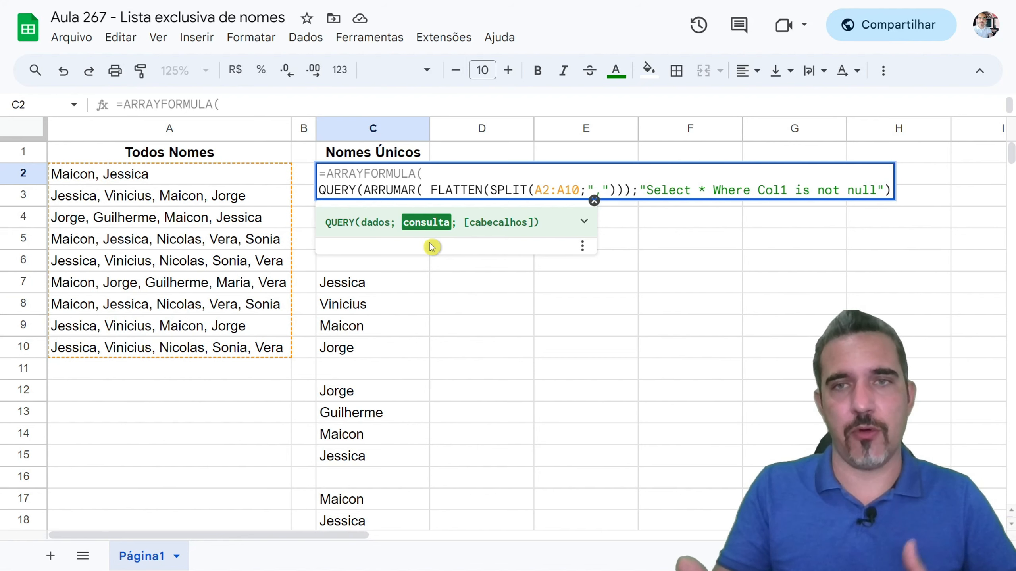
pyautogui.press('Return')
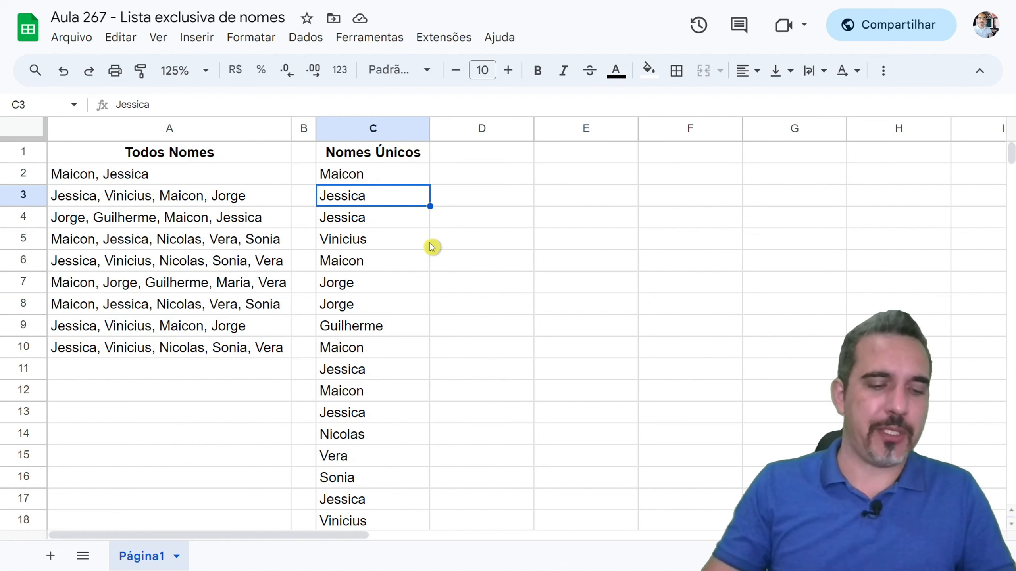
# Wrap the QUERY expression in C2 in a UNIQUE function within ARRAYFORMULA, leaving no space before QUERY.
pyautogui.press('Up')
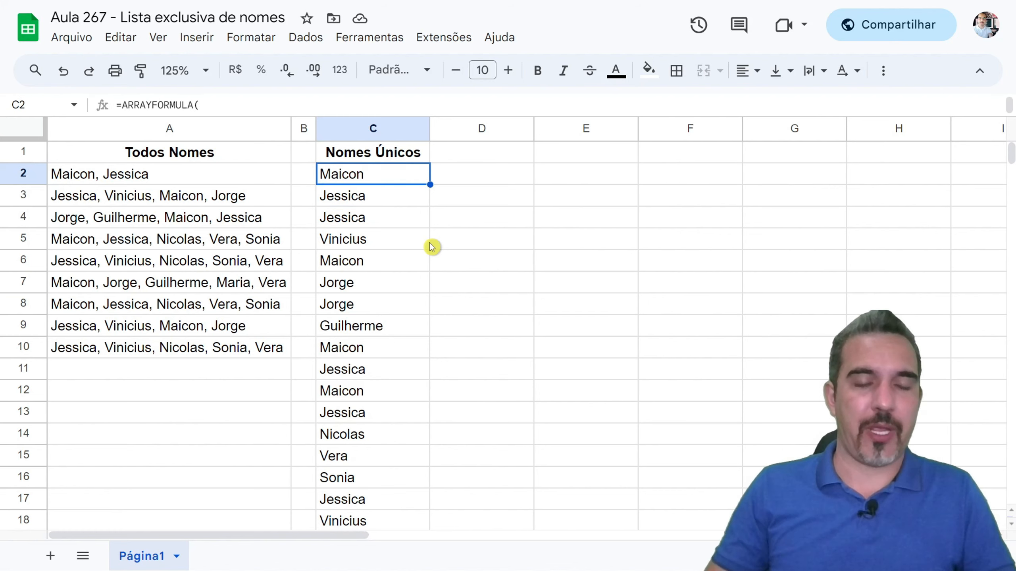
pyautogui.press('F2')
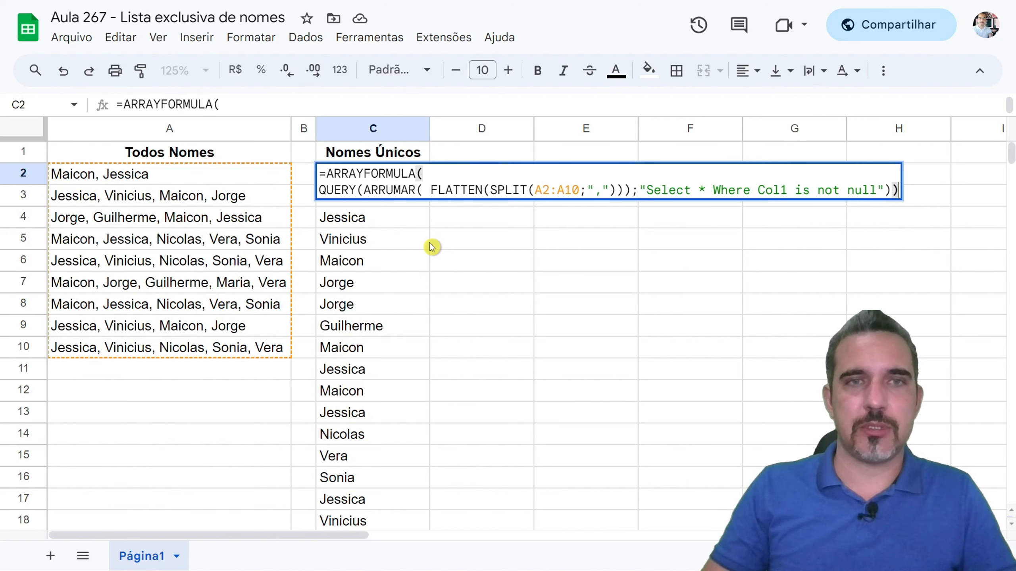
pyautogui.press('Home')
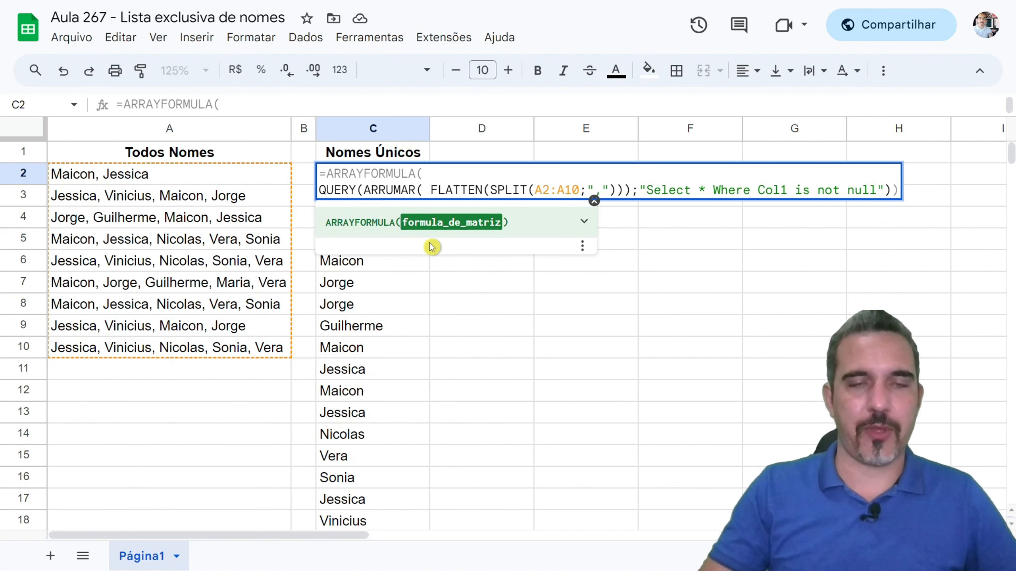
pyautogui.write('UNIQUE(')
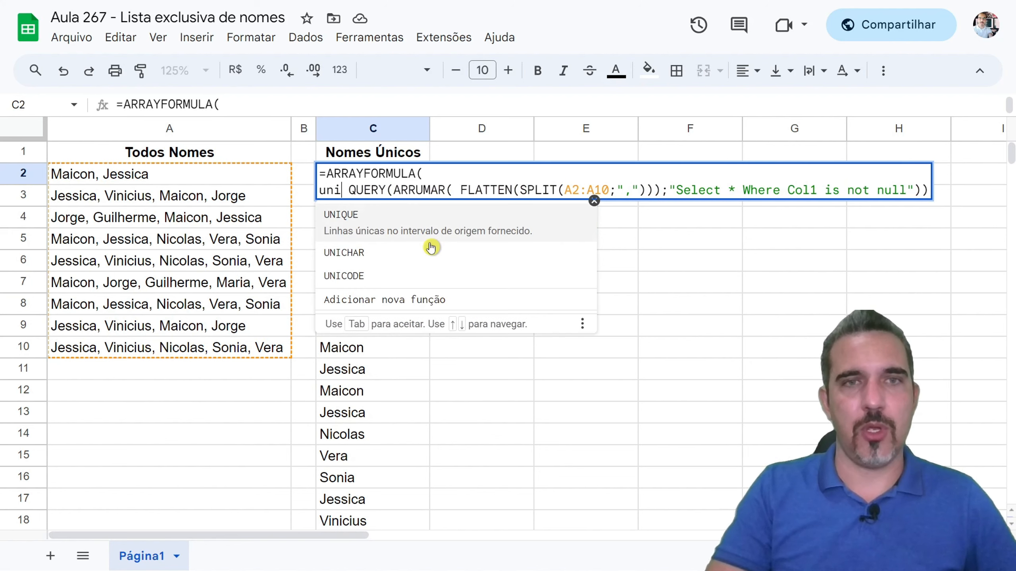
pyautogui.press('Delete')
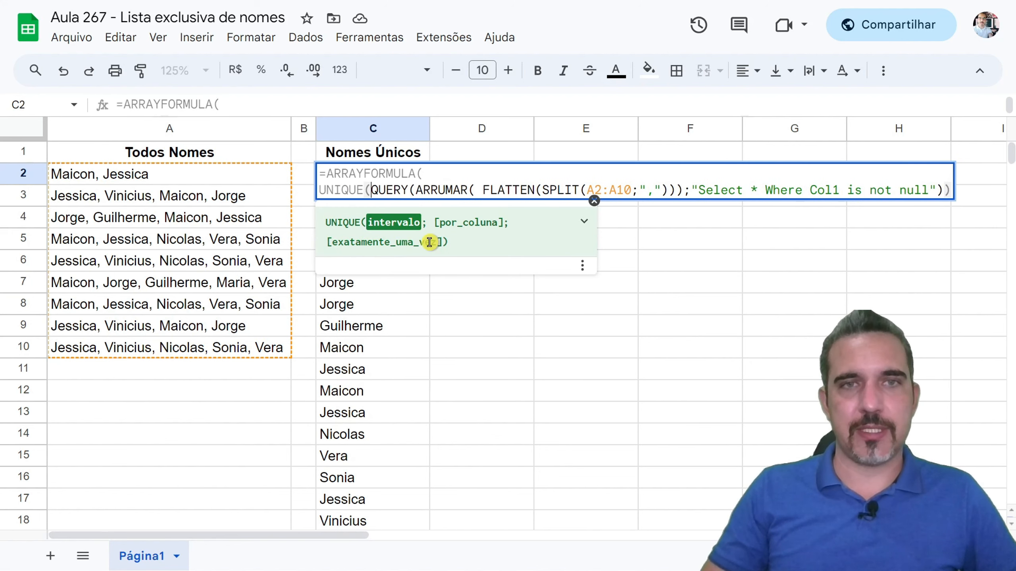
# Remove the stray space before FLATTEN inside ARRUMAR in C2 and commit the UNIQUE formula.
pyautogui.press('Right')
pyautogui.press('Right')
pyautogui.press('Right')
pyautogui.press('Right')
pyautogui.press('Right')
pyautogui.press('Right')
pyautogui.press('Right')
pyautogui.press('Right')
pyautogui.press('Right')
pyautogui.press('Right')
pyautogui.press('Right')
pyautogui.press('Right')
pyautogui.press('Right')
pyautogui.press('Right')
pyautogui.press('Delete')
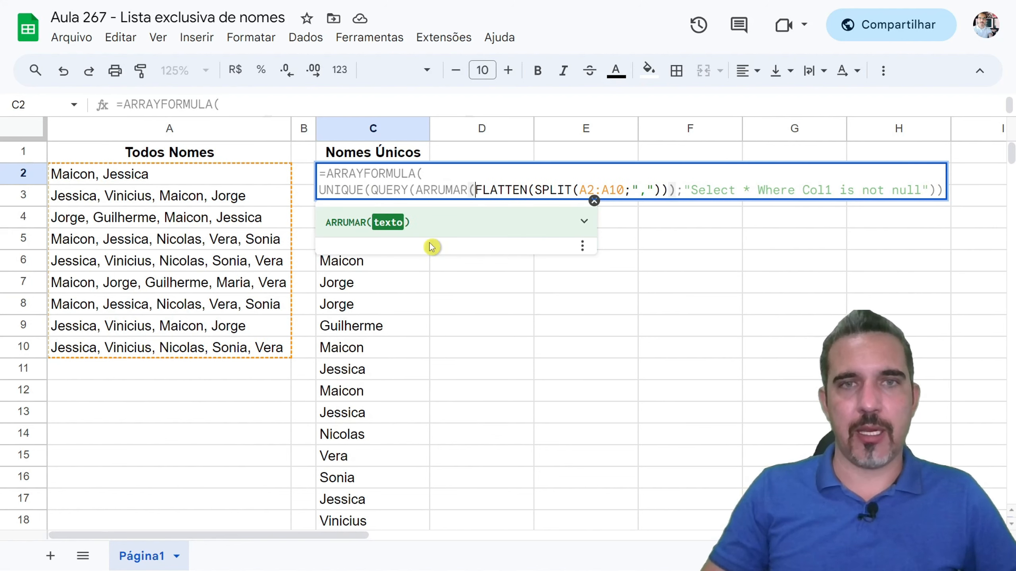
pyautogui.press('Right')
pyautogui.press('Right')
pyautogui.press('Right')
pyautogui.press('Right')
pyautogui.press('Right')
pyautogui.press('Right')
pyautogui.press('Right')
pyautogui.press('Right')
pyautogui.press('Right')
pyautogui.press('Right')
pyautogui.press('Right')
pyautogui.press('Right')
pyautogui.press('Right')
pyautogui.press('Right')
pyautogui.press('Right')
pyautogui.press('Right')
pyautogui.press('Right')
pyautogui.press('Right')
pyautogui.press('Right')
pyautogui.press('Right')
pyautogui.press('Right')
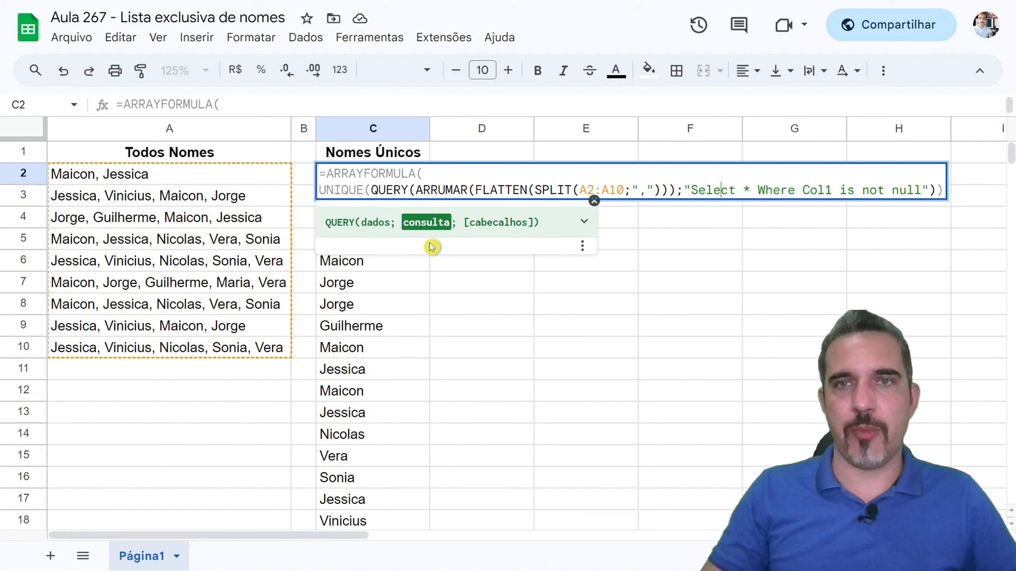
pyautogui.press('Return')
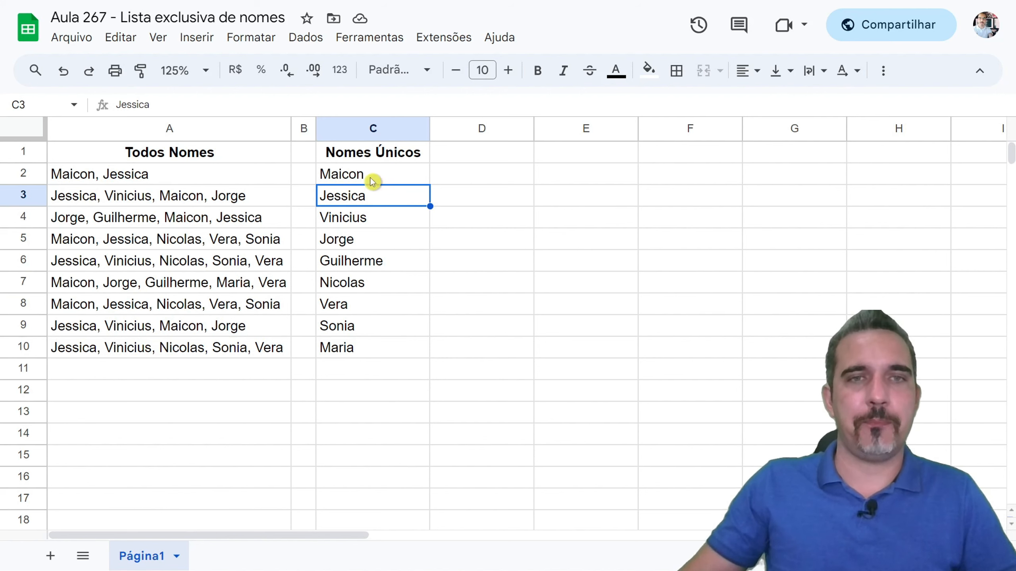
# Compare the unique names in C2:C10 with the comma-separated source entries in A2:A10.
pyautogui.moveTo(374, 178); pyautogui.dragTo(380, 346)
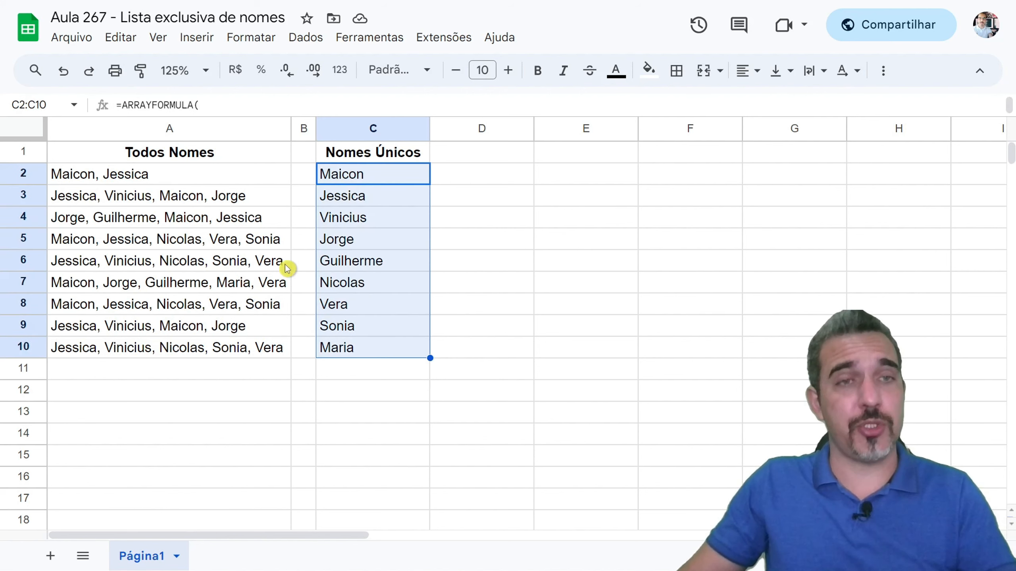
pyautogui.moveTo(206, 181); pyautogui.dragTo(200, 347)
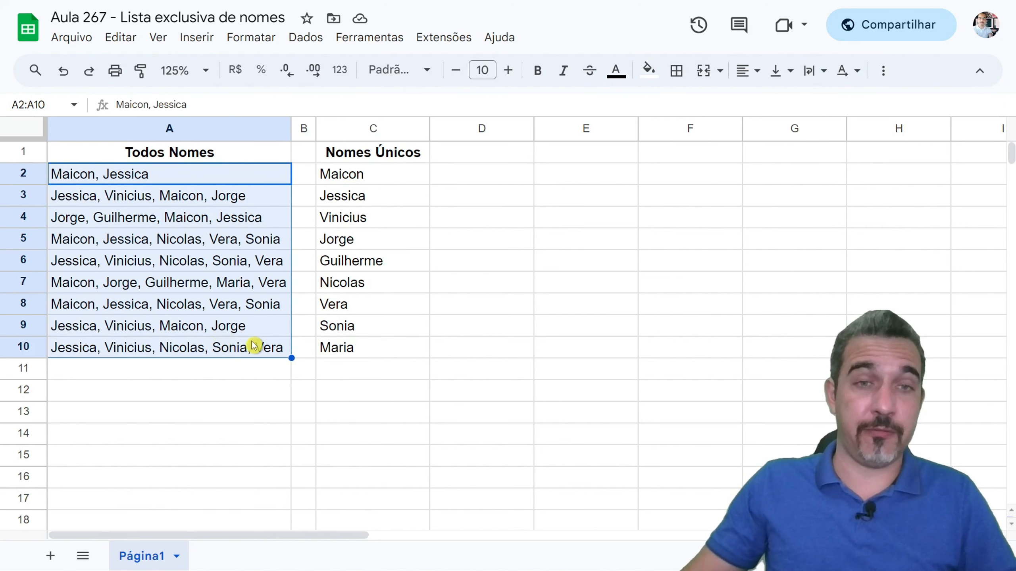
pyautogui.click(324, 348)
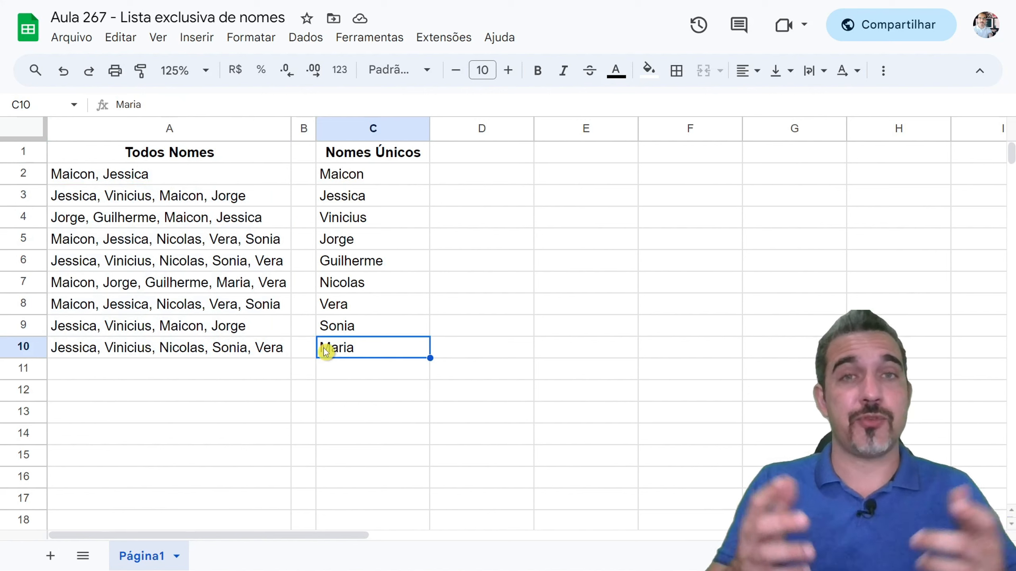